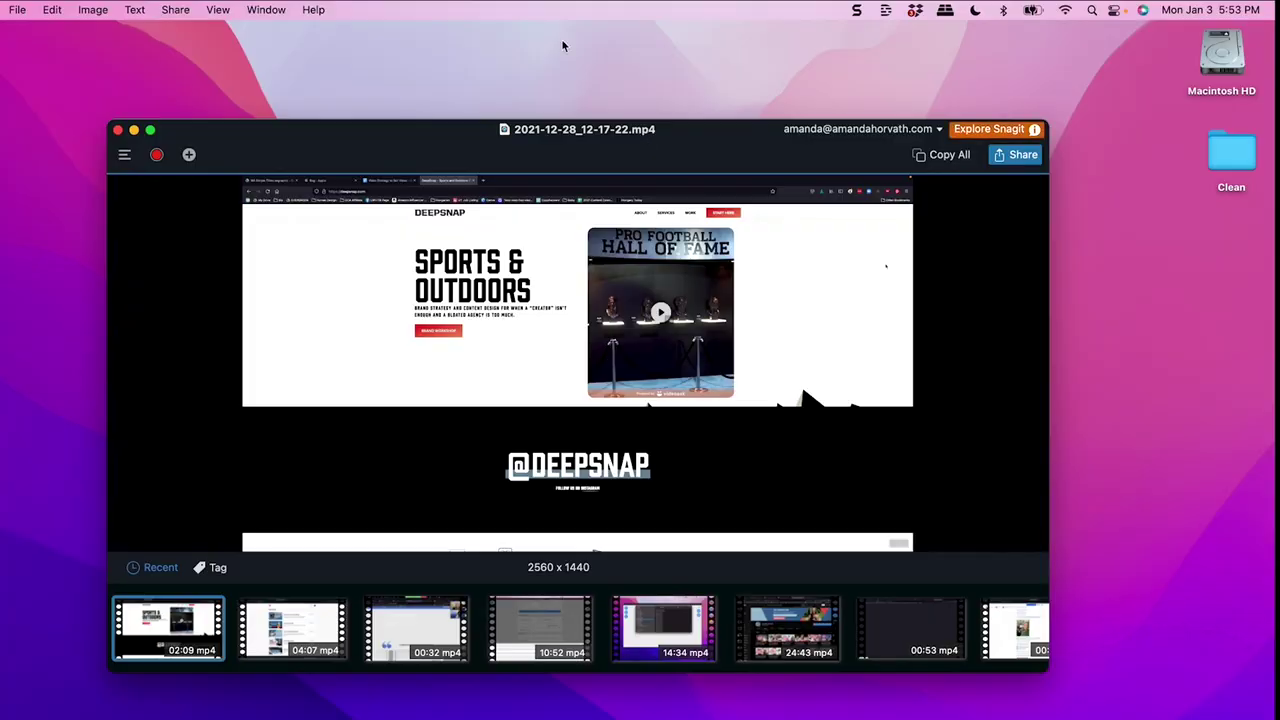
# Step: Keep the built-in microphone as the audio source in the capture panel
pyautogui.moveTo(549, 246)
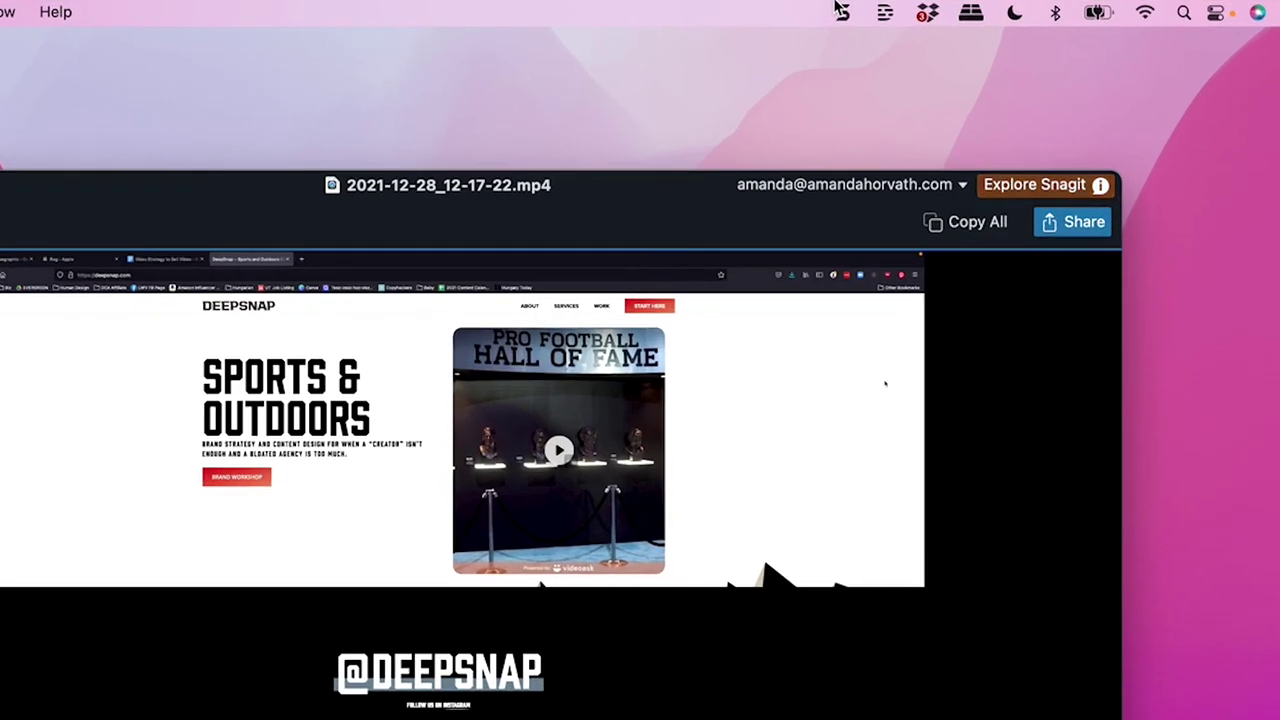
pyautogui.click(851, 10)
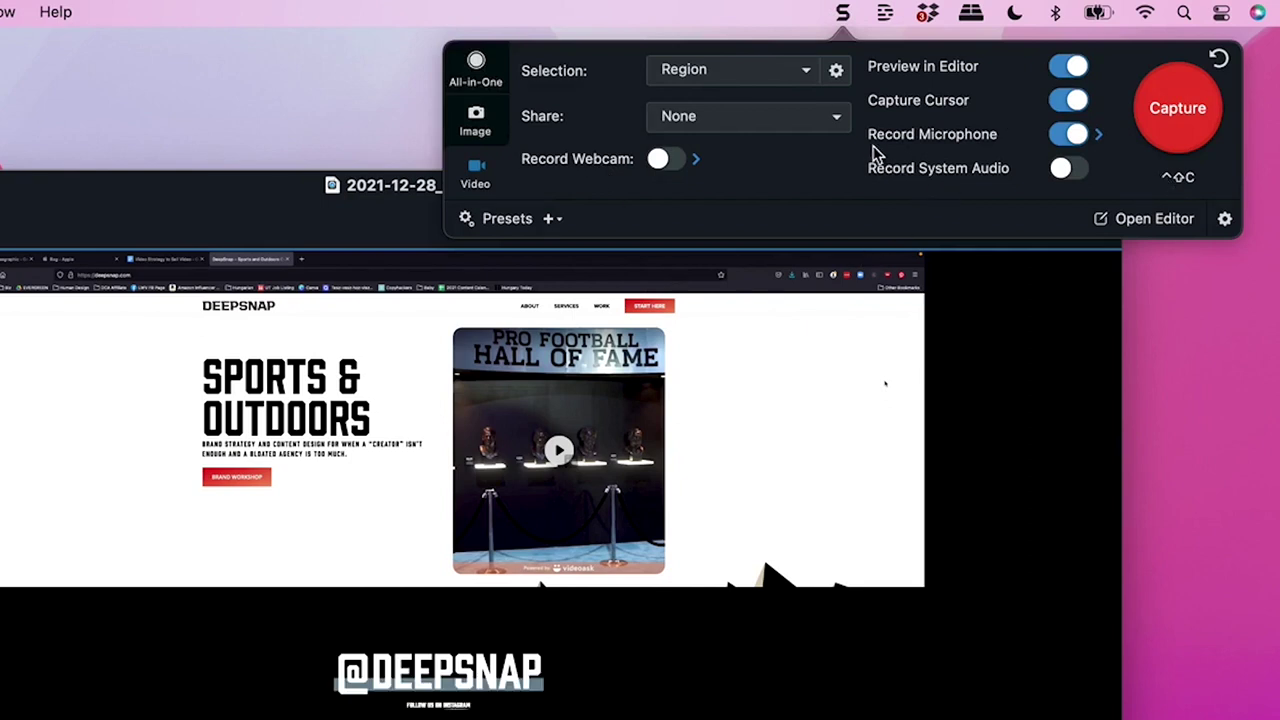
pyautogui.click(1101, 137)
pyautogui.click(1001, 148)
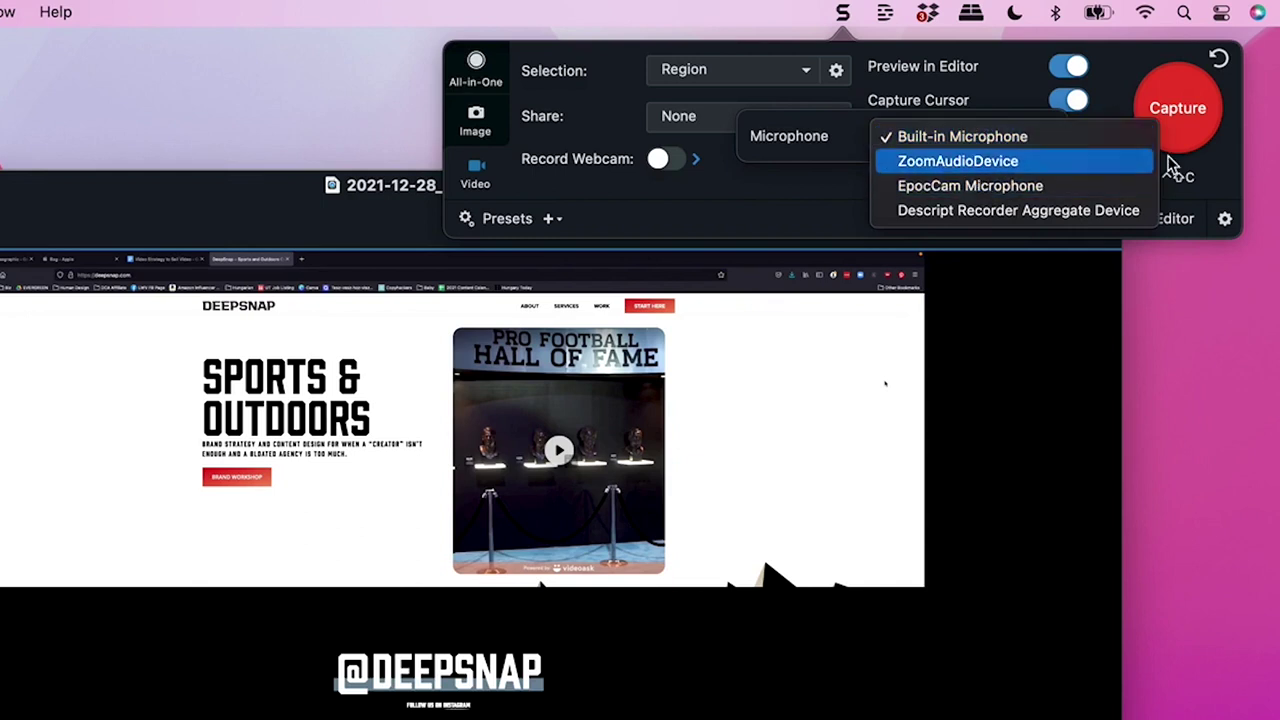
pyautogui.click(1228, 180)
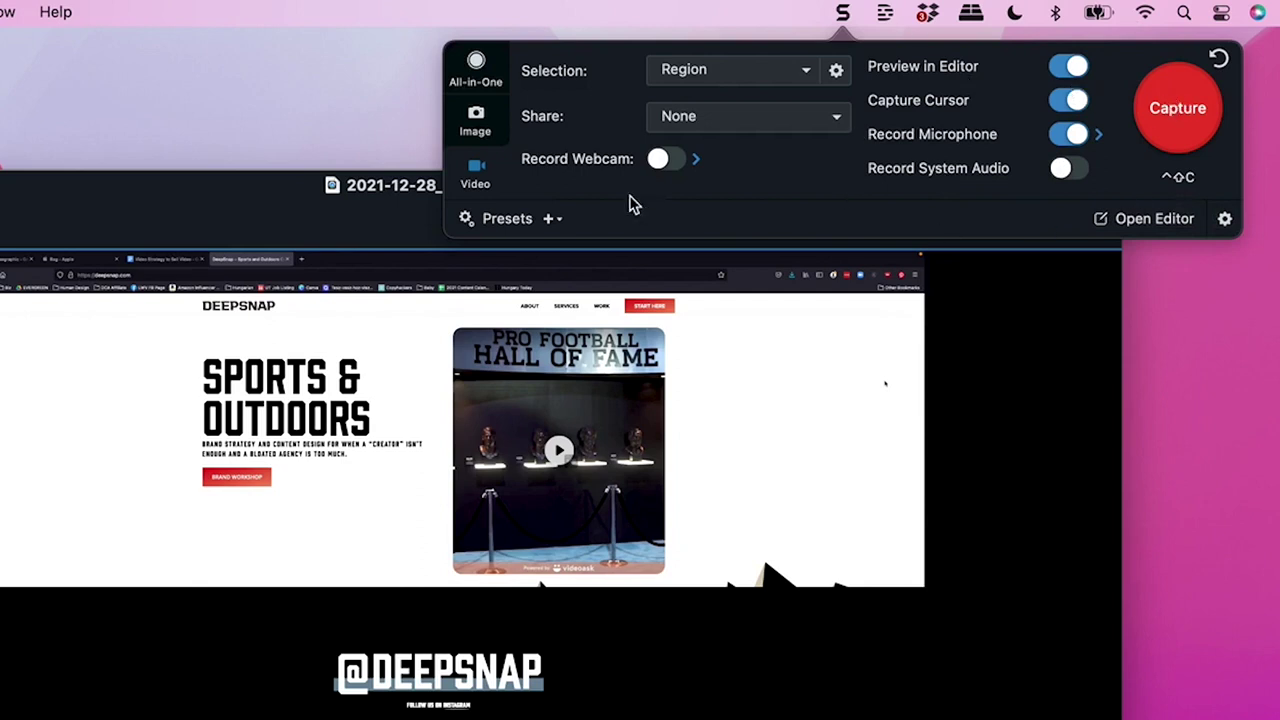
# Step: Toggle webcam recording on and back off, then start a new video capture
pyautogui.click(662, 160)
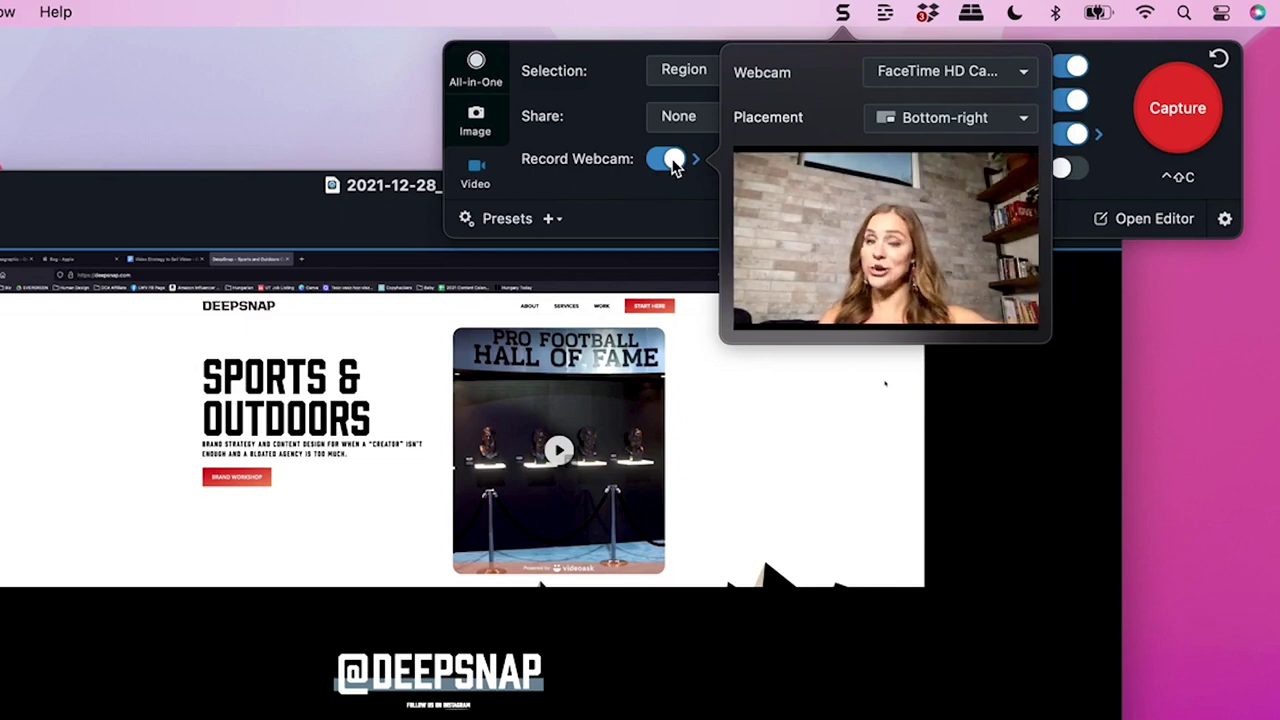
pyautogui.click(668, 160)
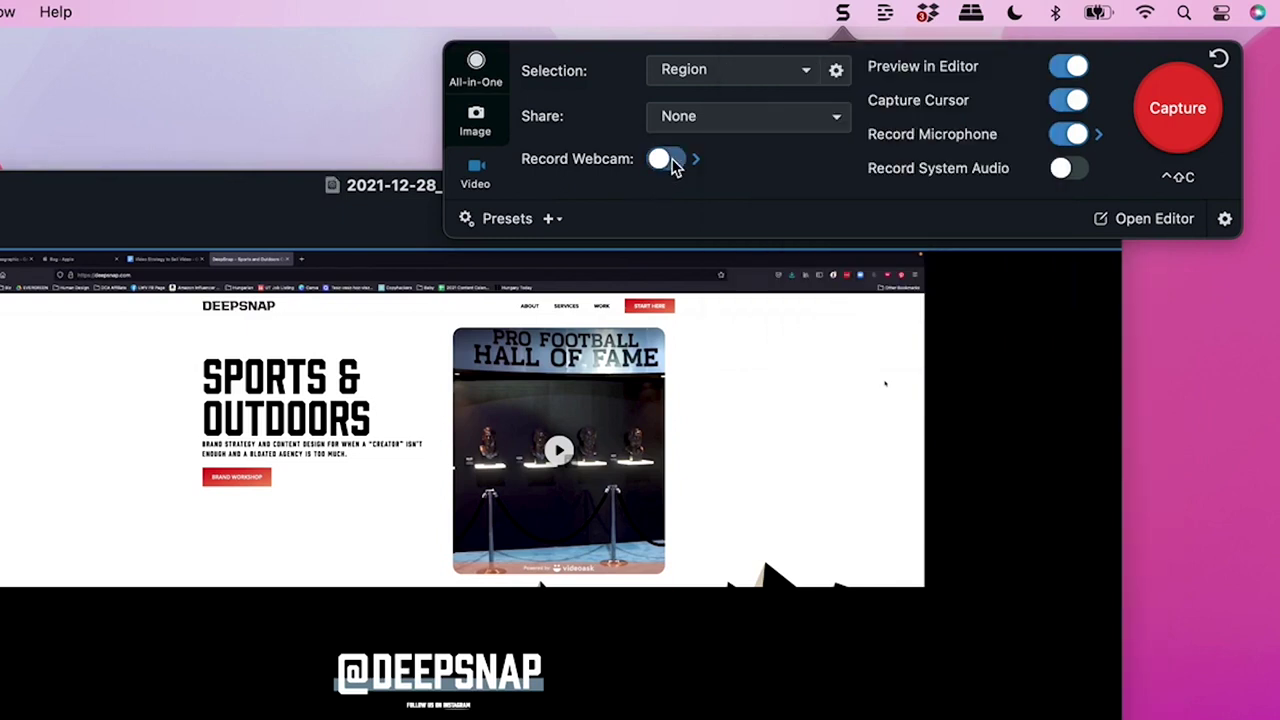
pyautogui.click(1180, 108)
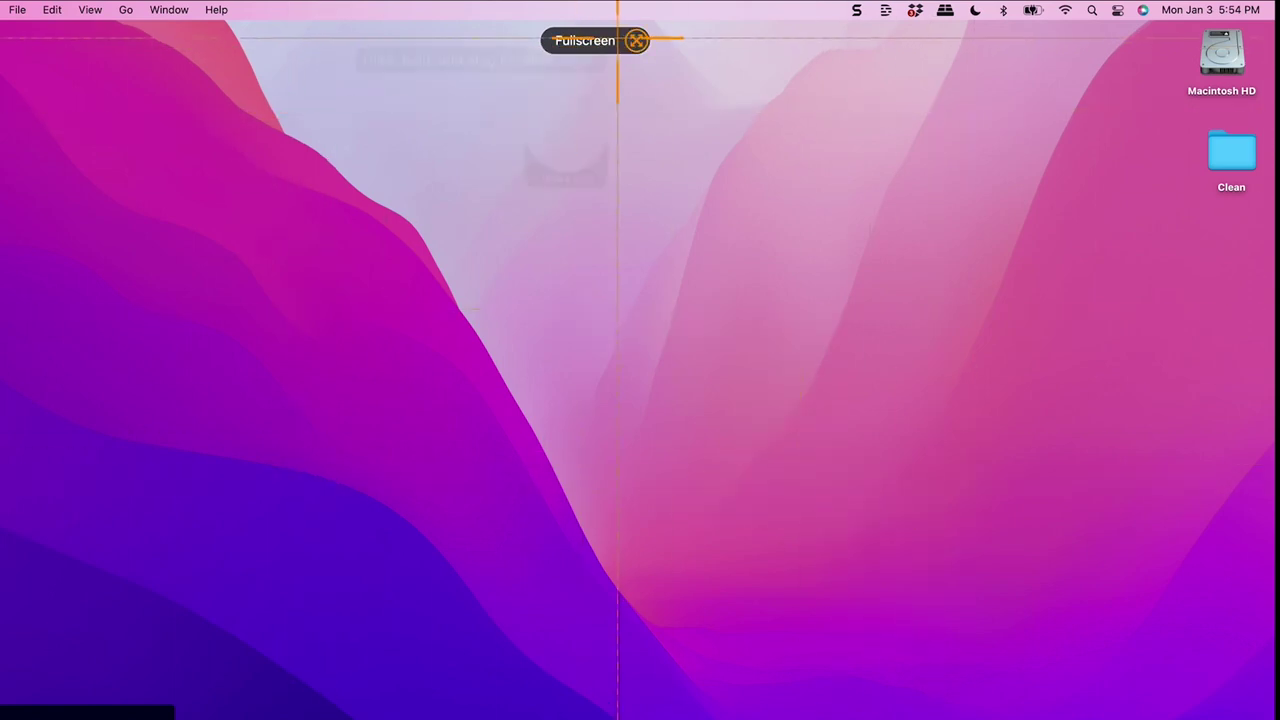
# Step: Select the full 1680 x 1050 screen as the capture area and start recording
pyautogui.click(597, 40)
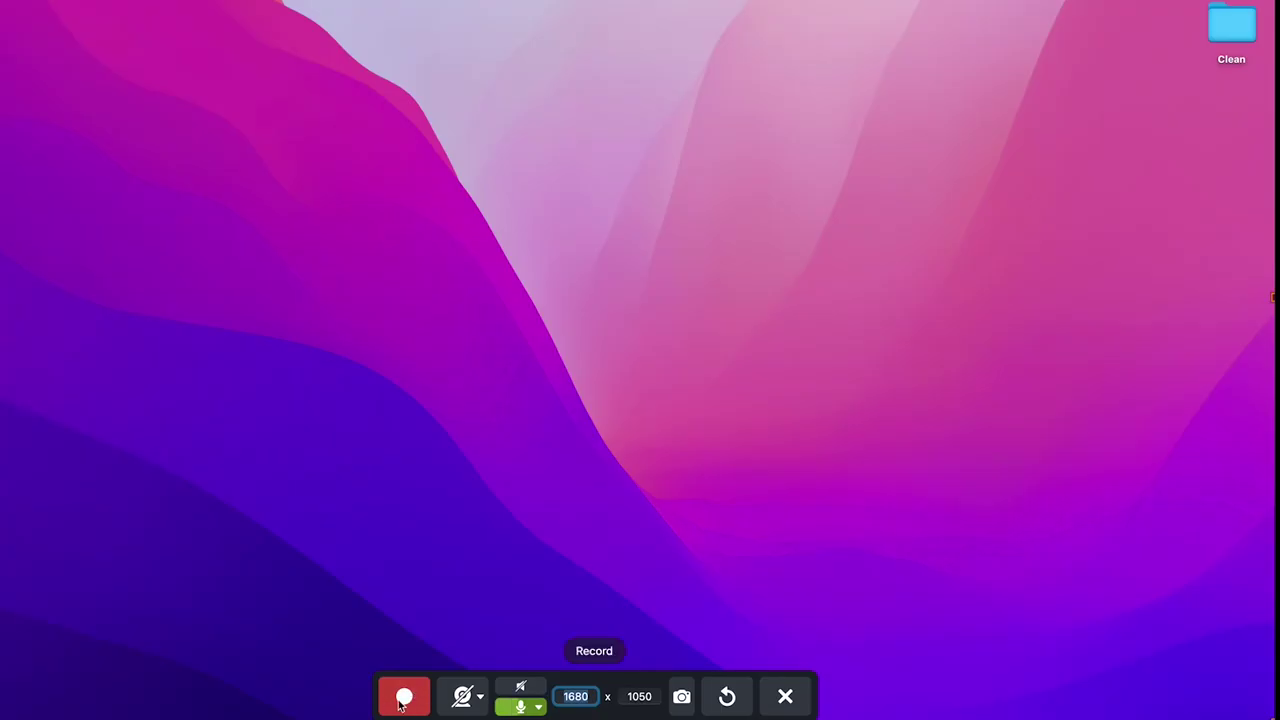
pyautogui.click(405, 698)
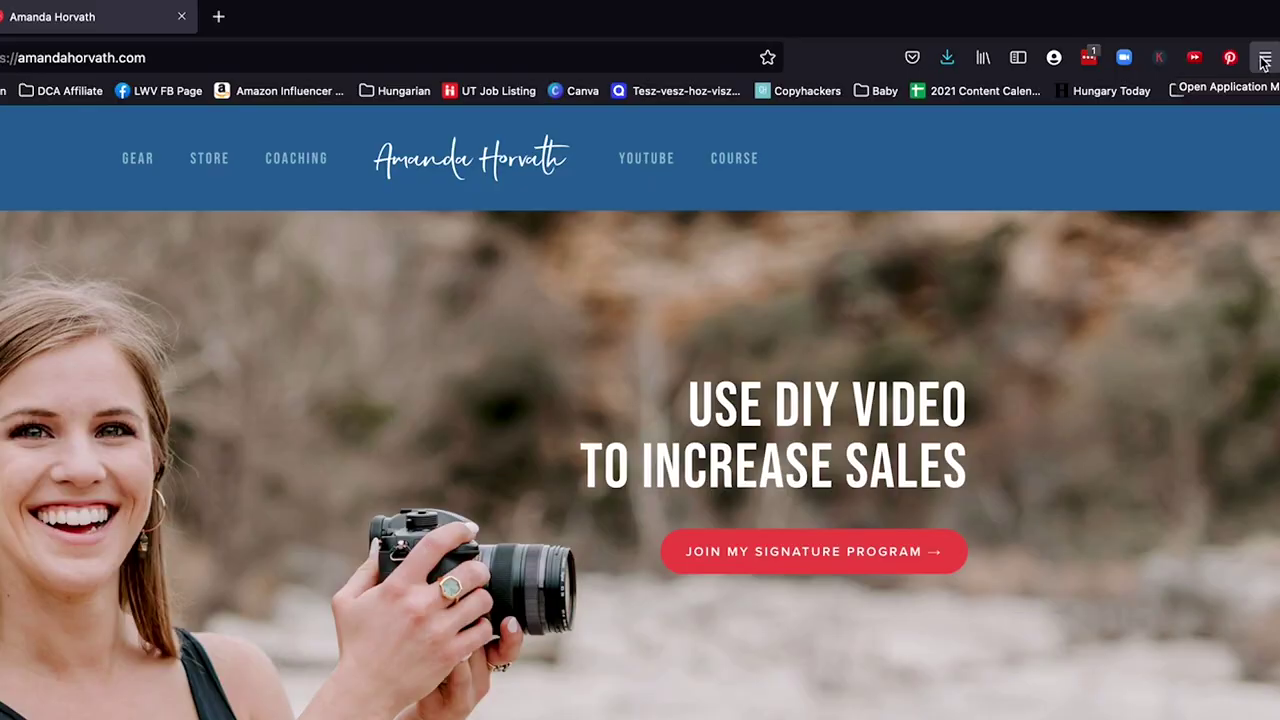
# Step: Hide the Firefox bookmarks toolbar, close the TechSmith Account tab, and go full screen
pyautogui.click(1263, 61)
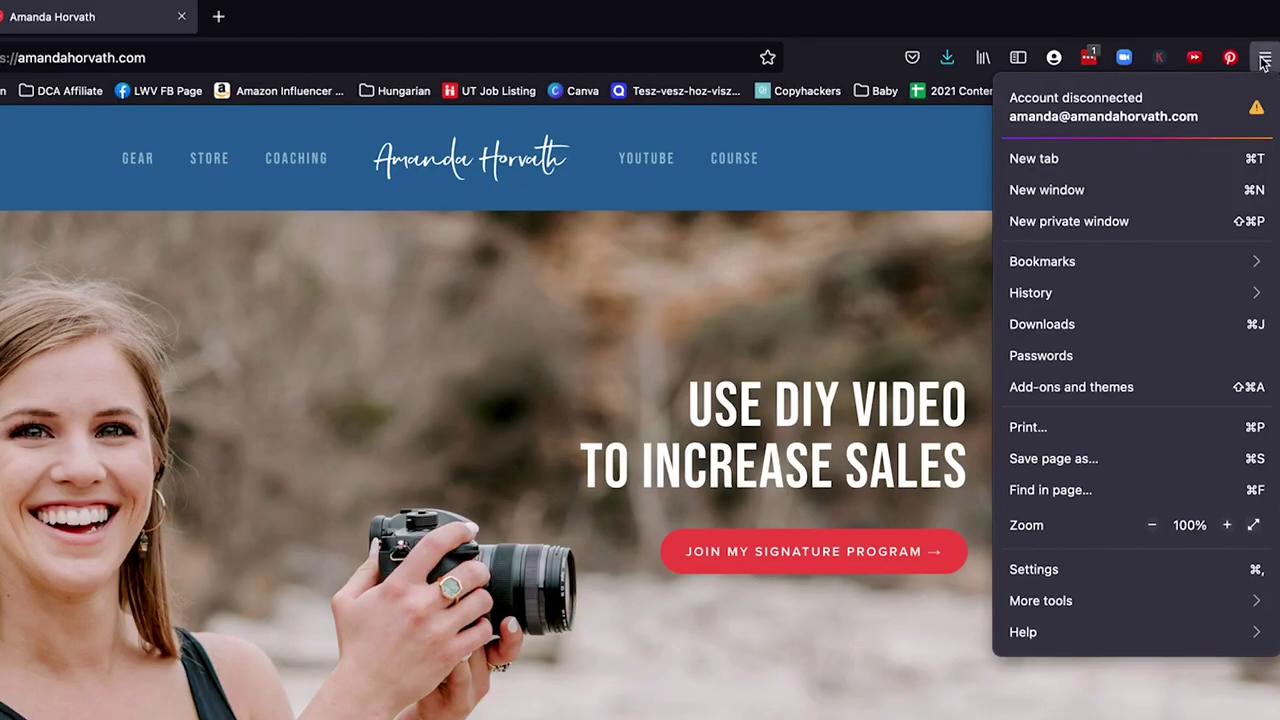
pyautogui.click(1080, 262)
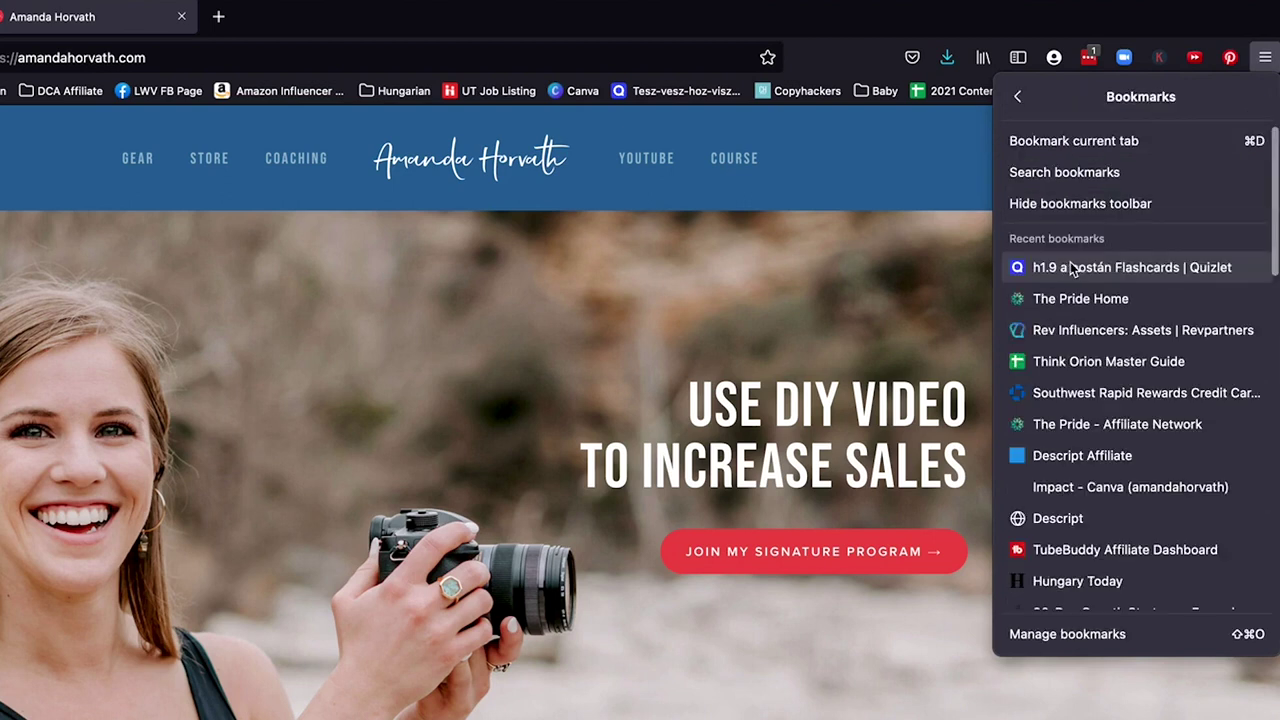
pyautogui.click(1052, 204)
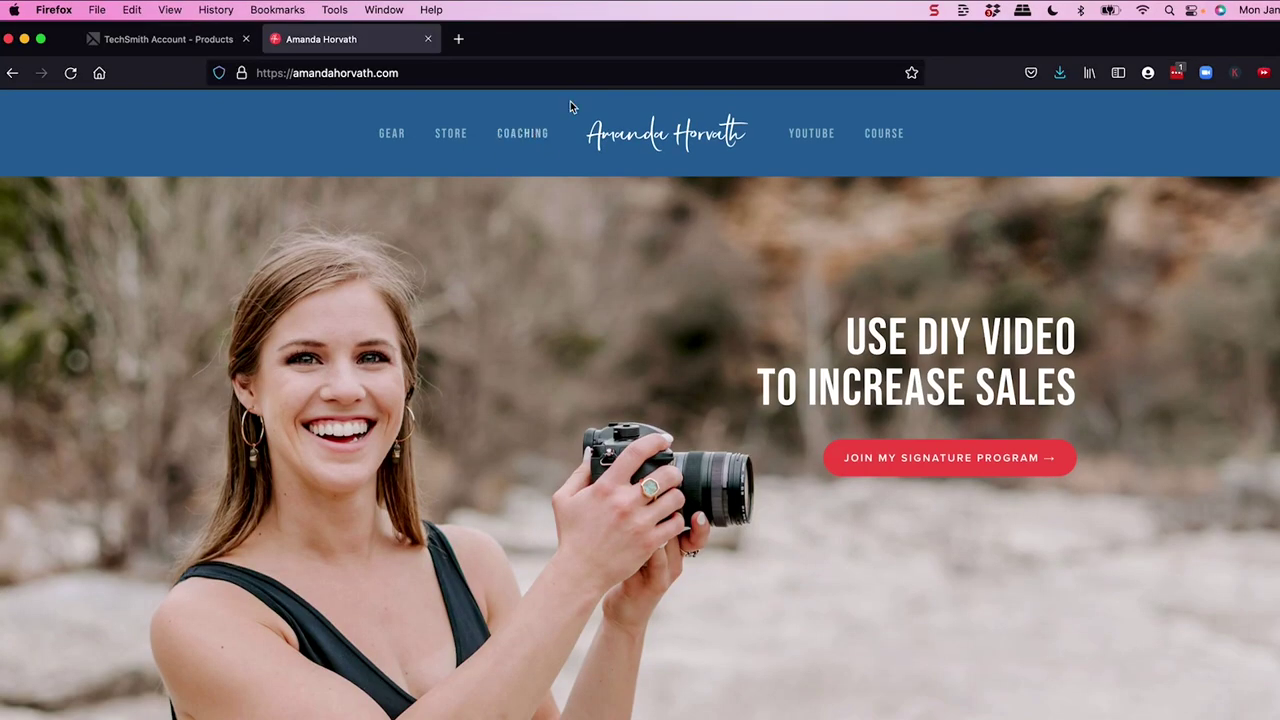
pyautogui.click(246, 39)
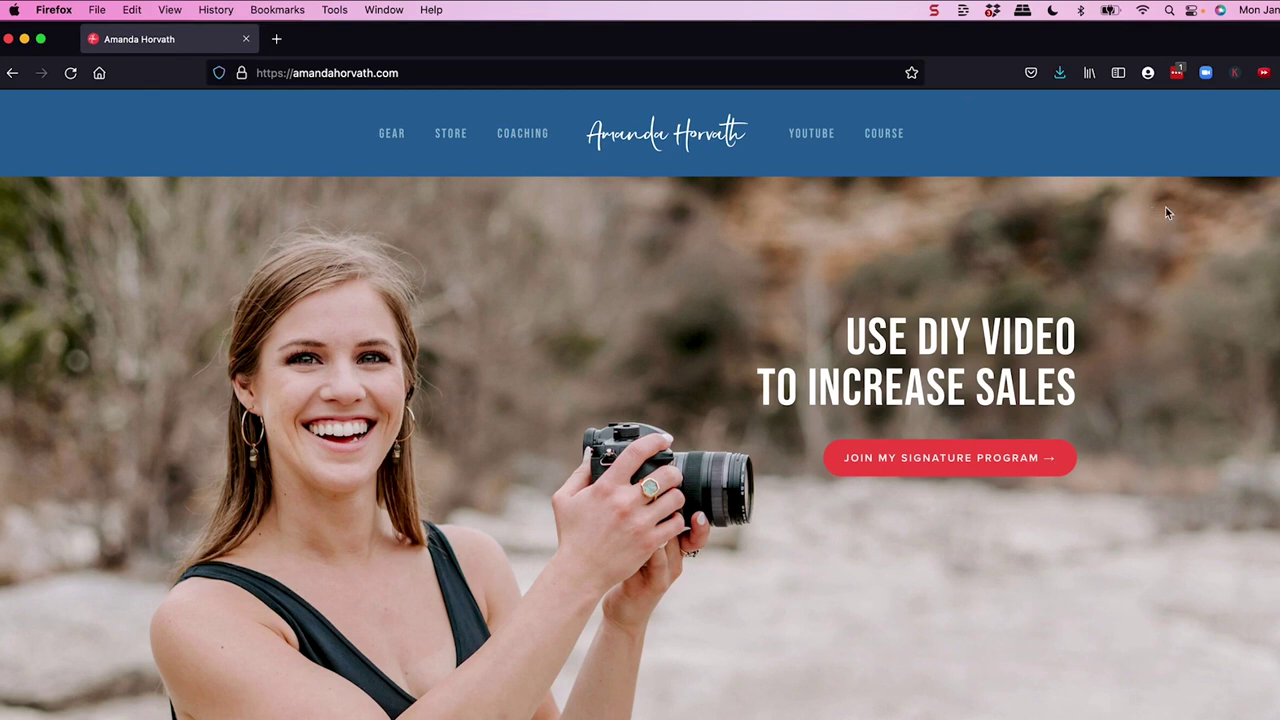
pyautogui.click(41, 39)
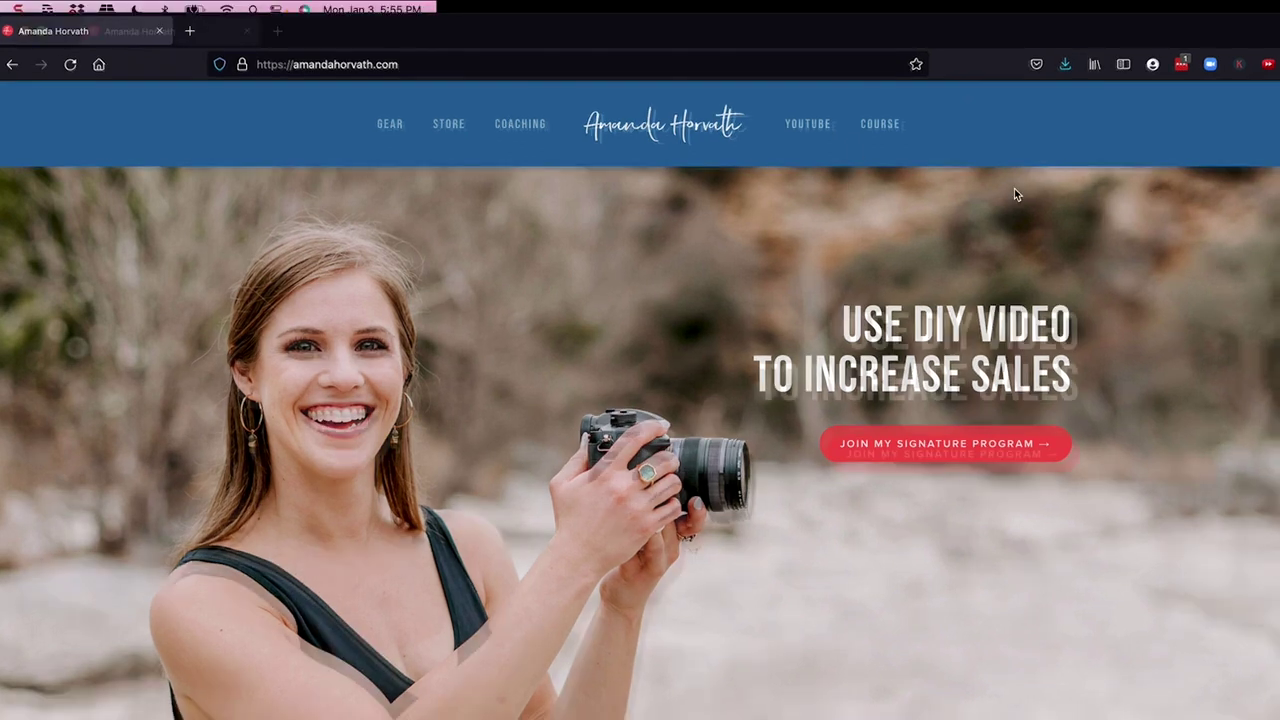
# Step: Scroll down the website, enter a name in the newsletter sign-up field, then scroll back up
pyautogui.scroll(-5, 1242, 257)
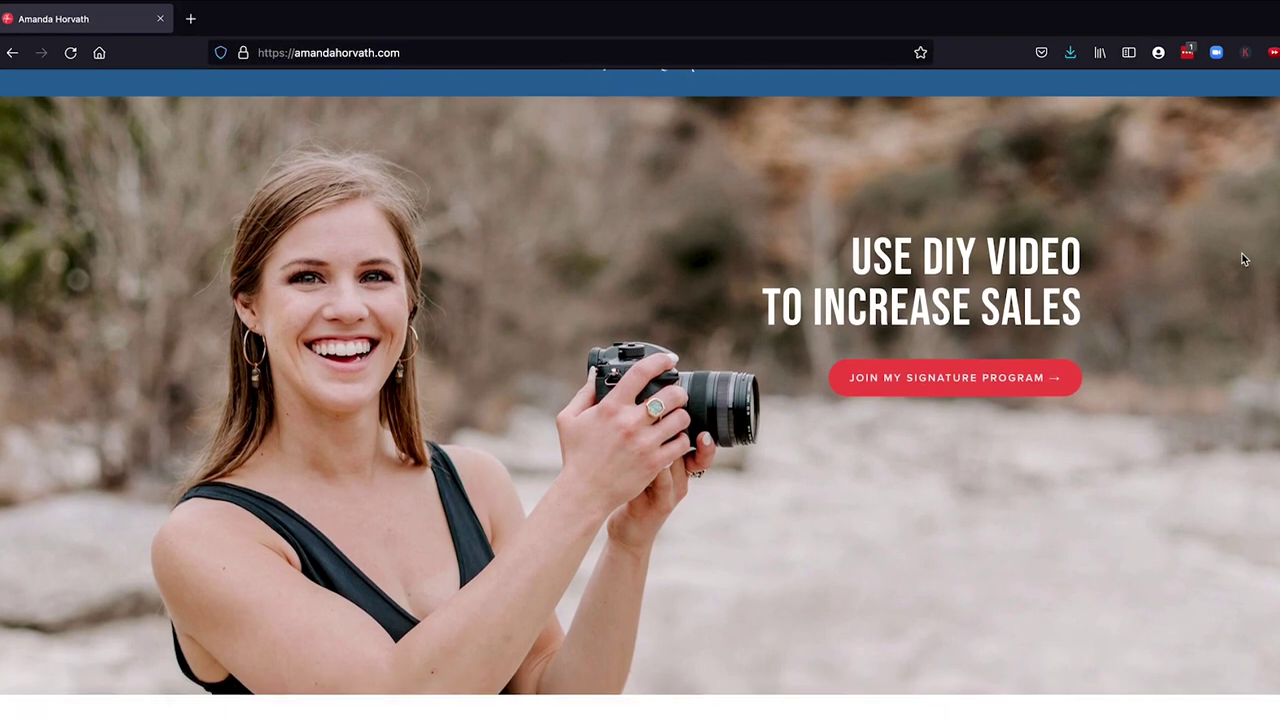
pyautogui.scroll(-7, 1243, 259)
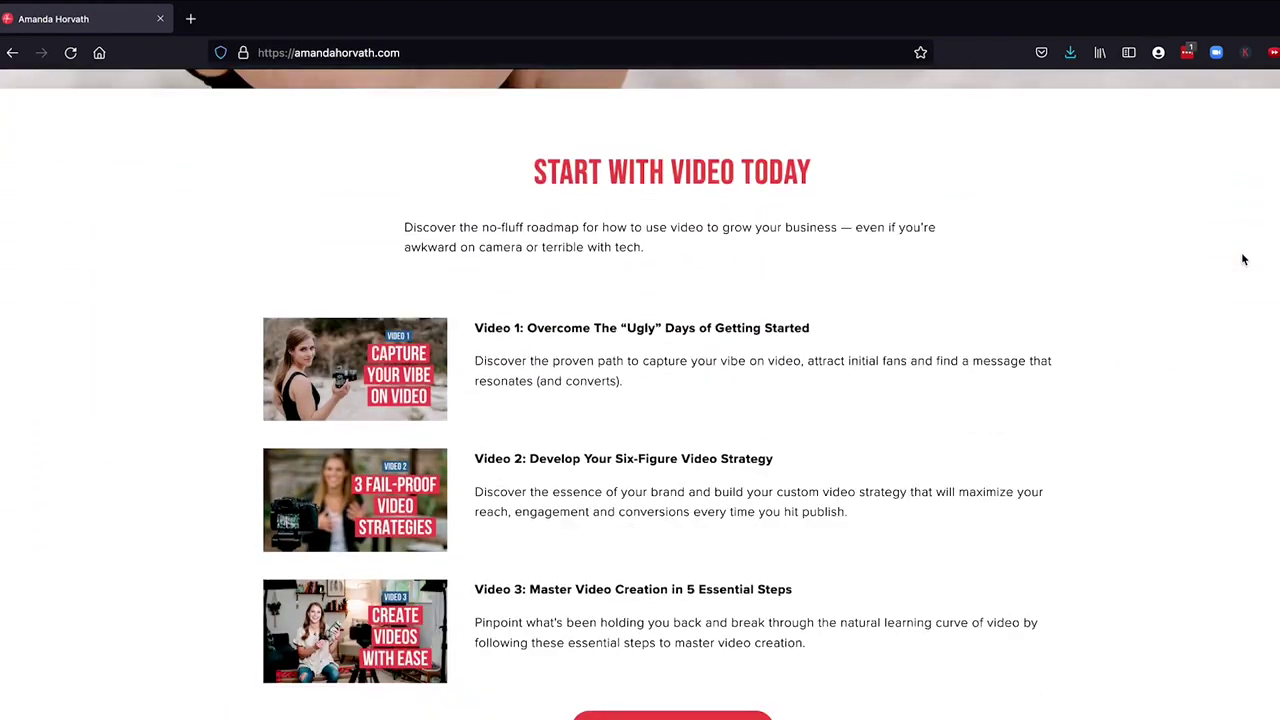
pyautogui.scroll(-8, 1243, 259)
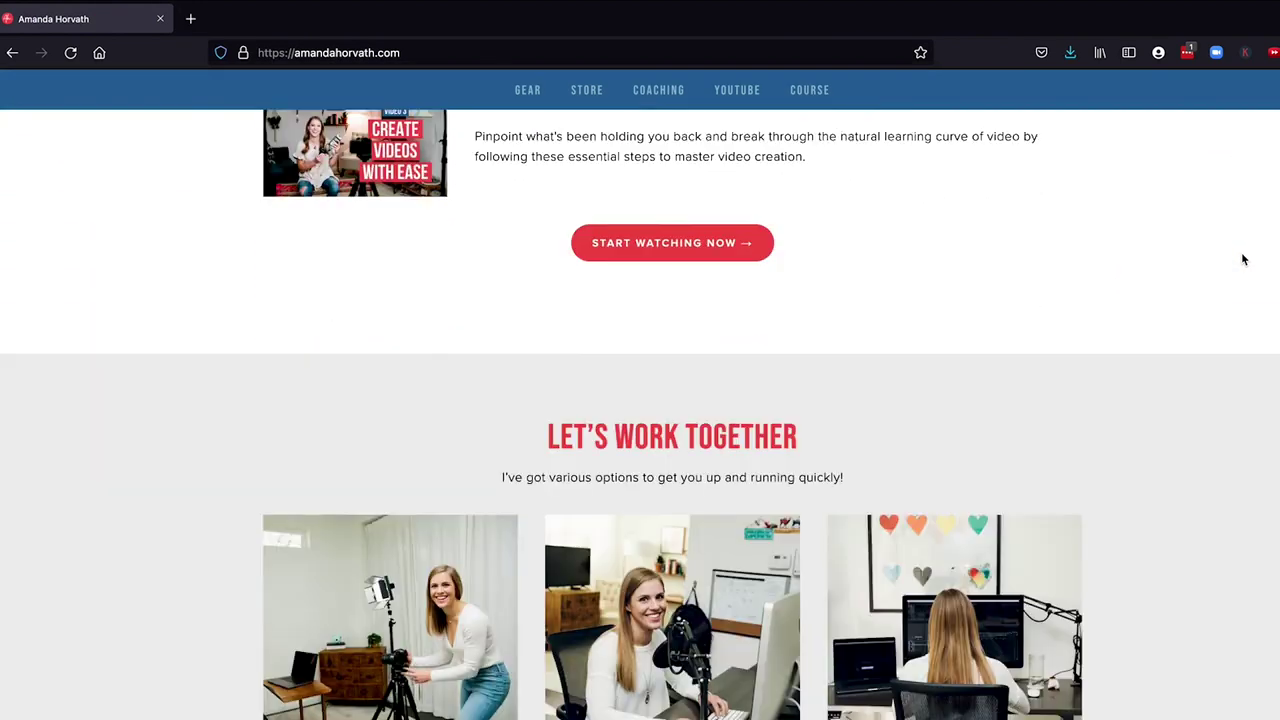
pyautogui.scroll(-6, 1243, 259)
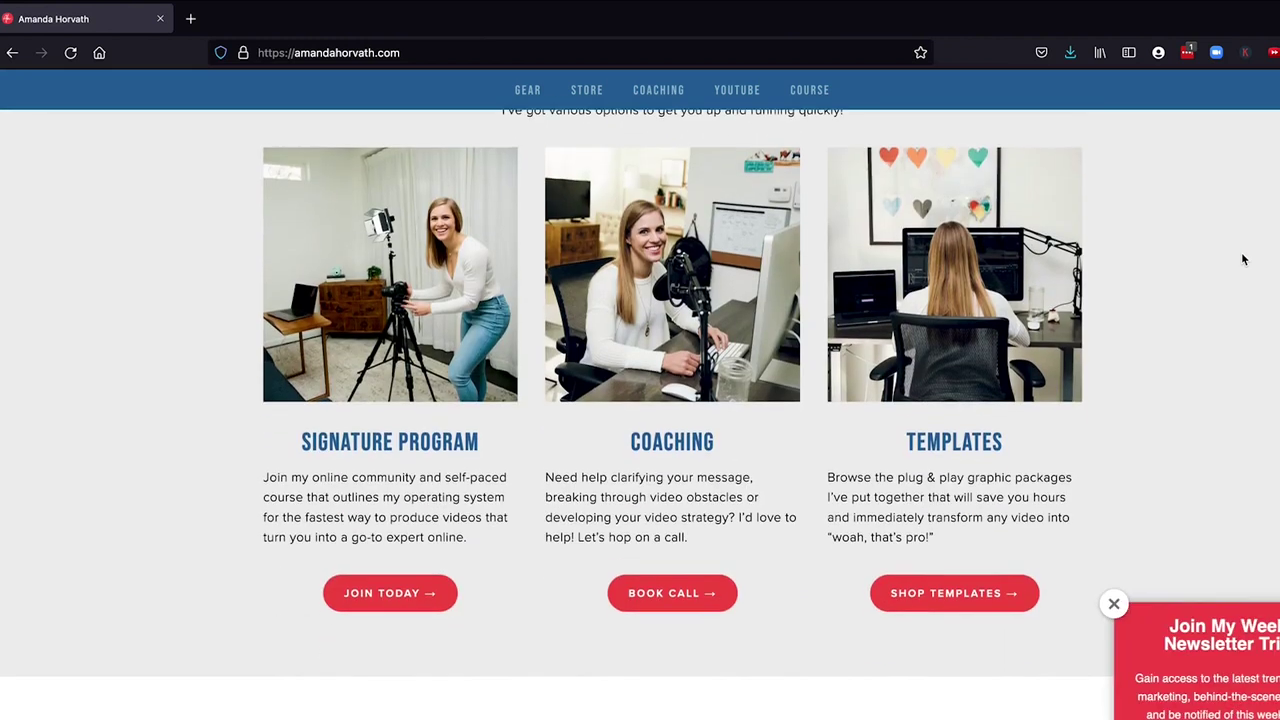
pyautogui.scroll(-6, 1243, 259)
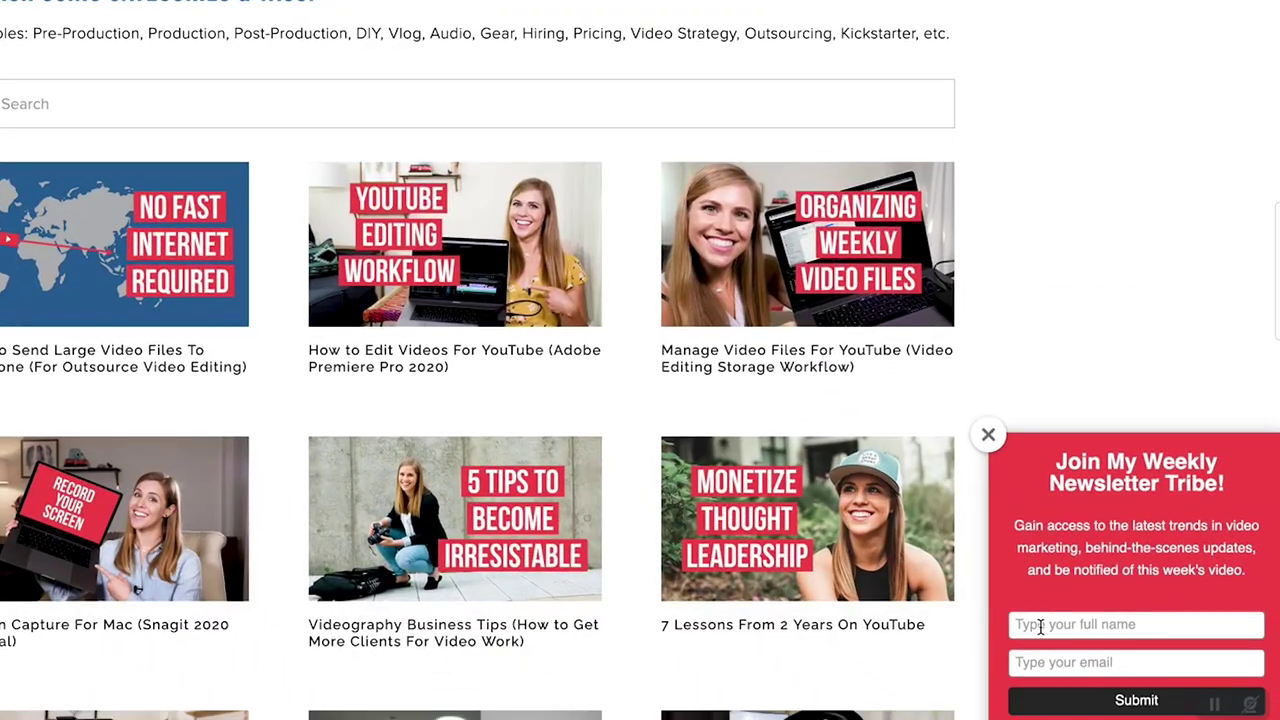
pyautogui.click(1135, 624)
pyautogui.write('Amanda Horvath')
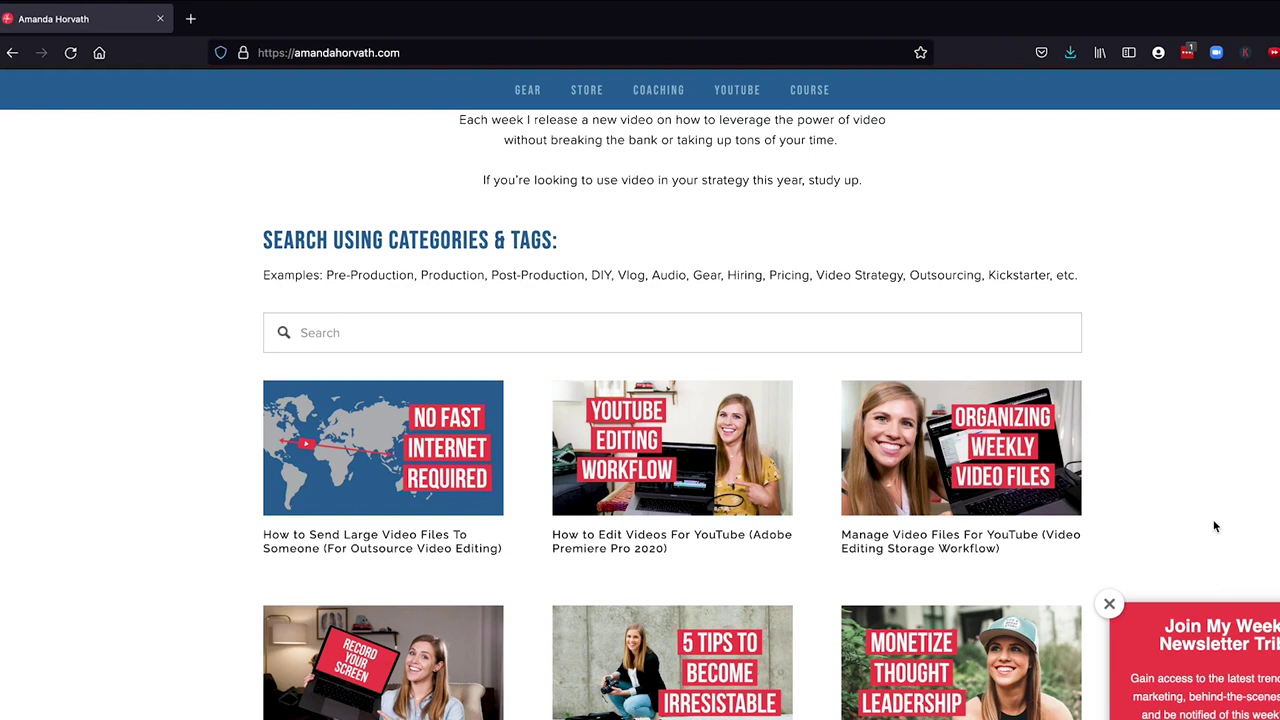
pyautogui.scroll(10, 1213, 527)
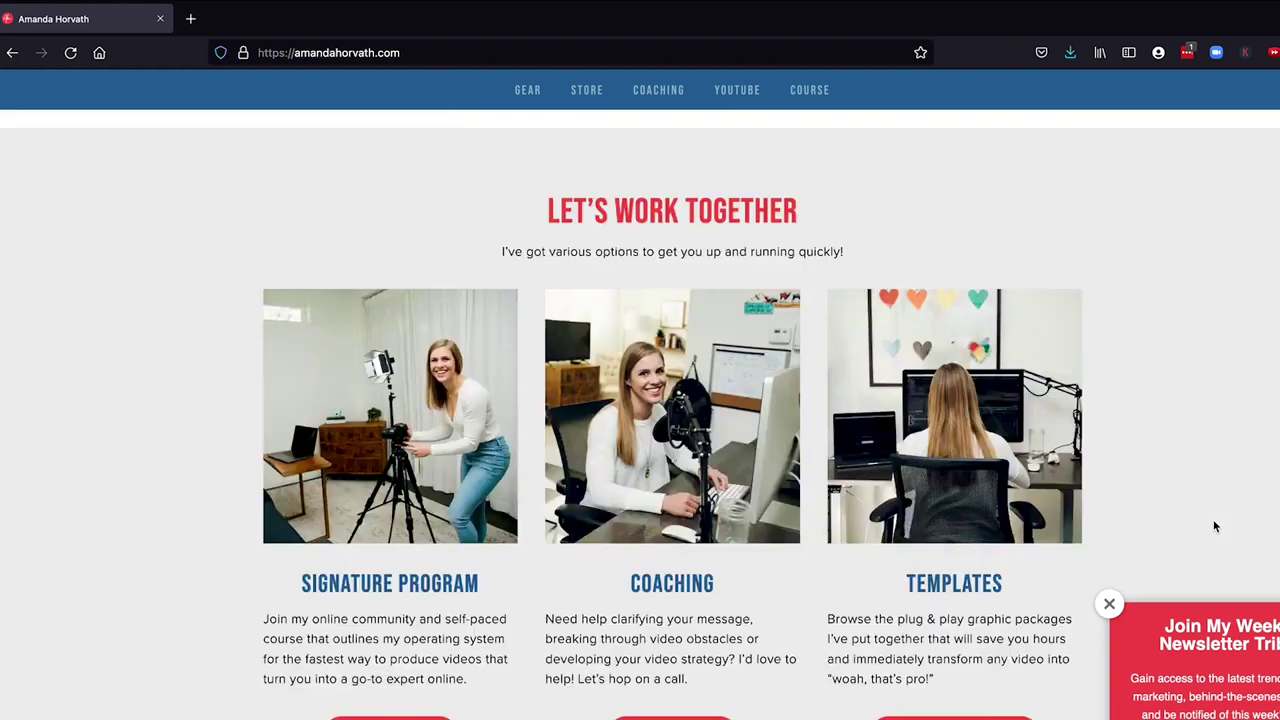
pyautogui.scroll(5, 1215, 527)
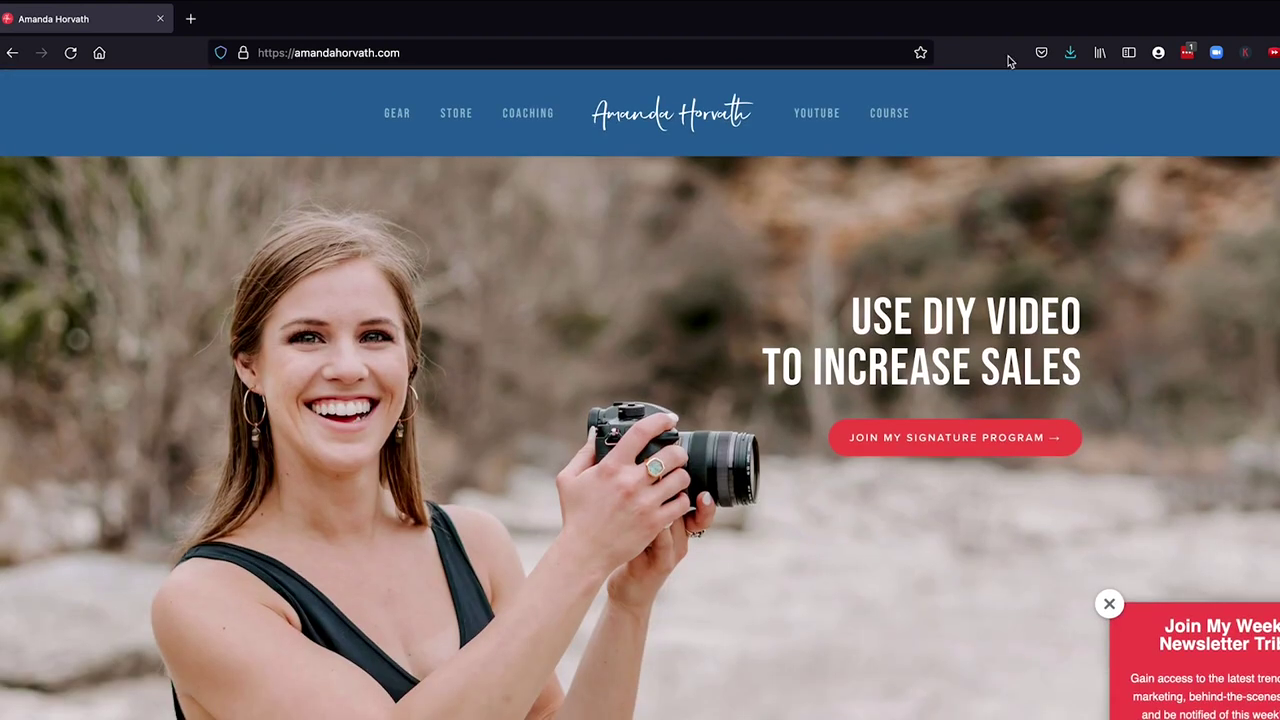
# Step: Stop the screen recording from the Snagit menu-bar icon
pyautogui.moveTo(930, 8)
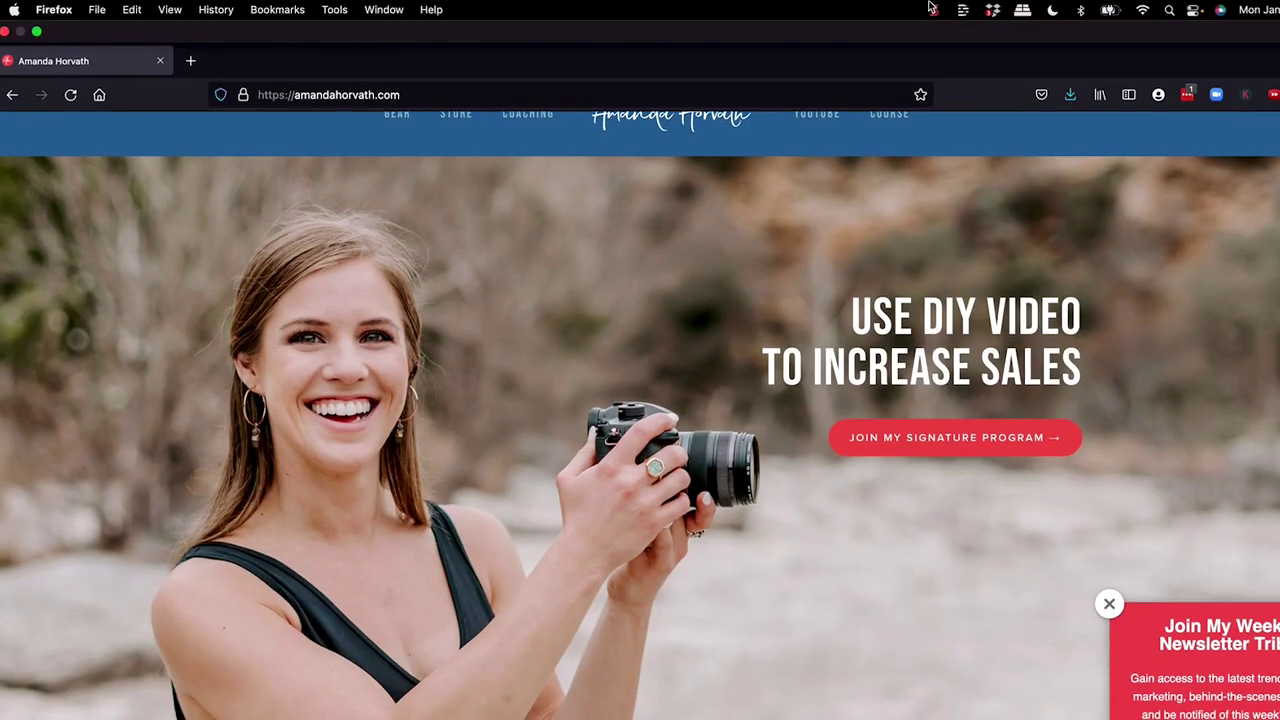
pyautogui.click(936, 8)
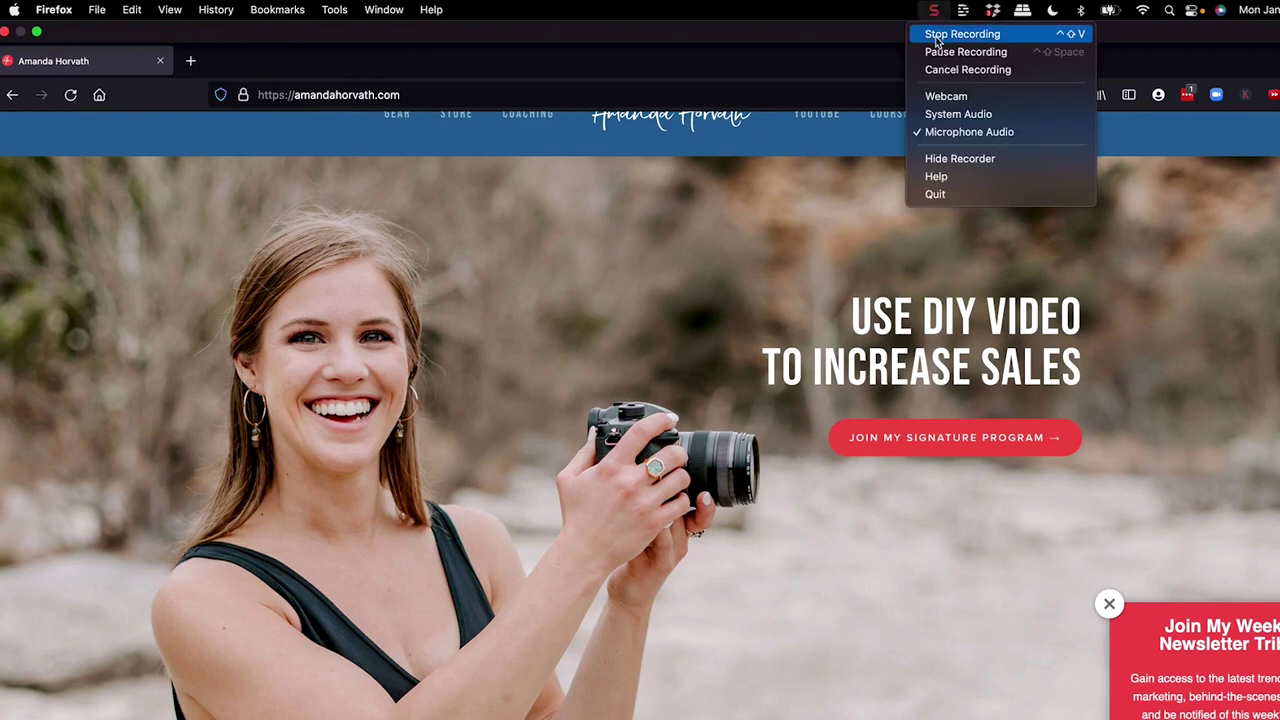
pyautogui.click(936, 37)
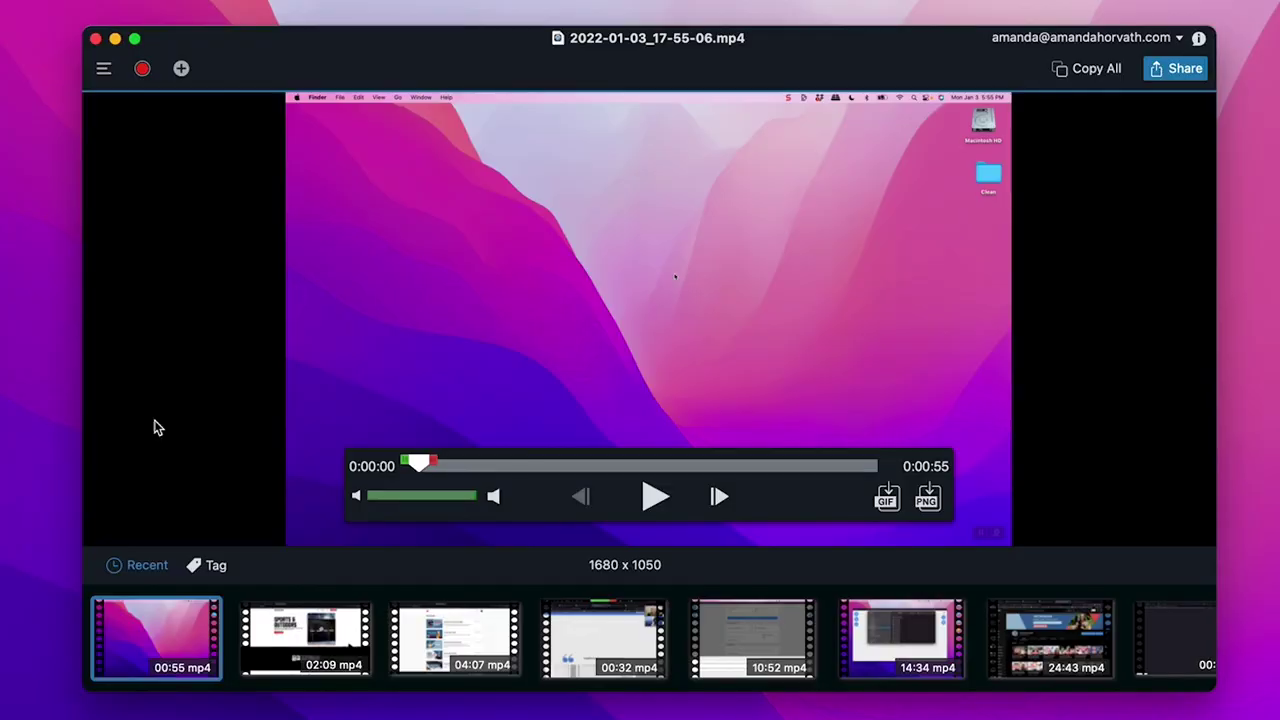
# Step: Scrub the new clip to 0:00:23 and discard the accidental trim selection
pyautogui.moveTo(433, 468); pyautogui.dragTo(857, 466)
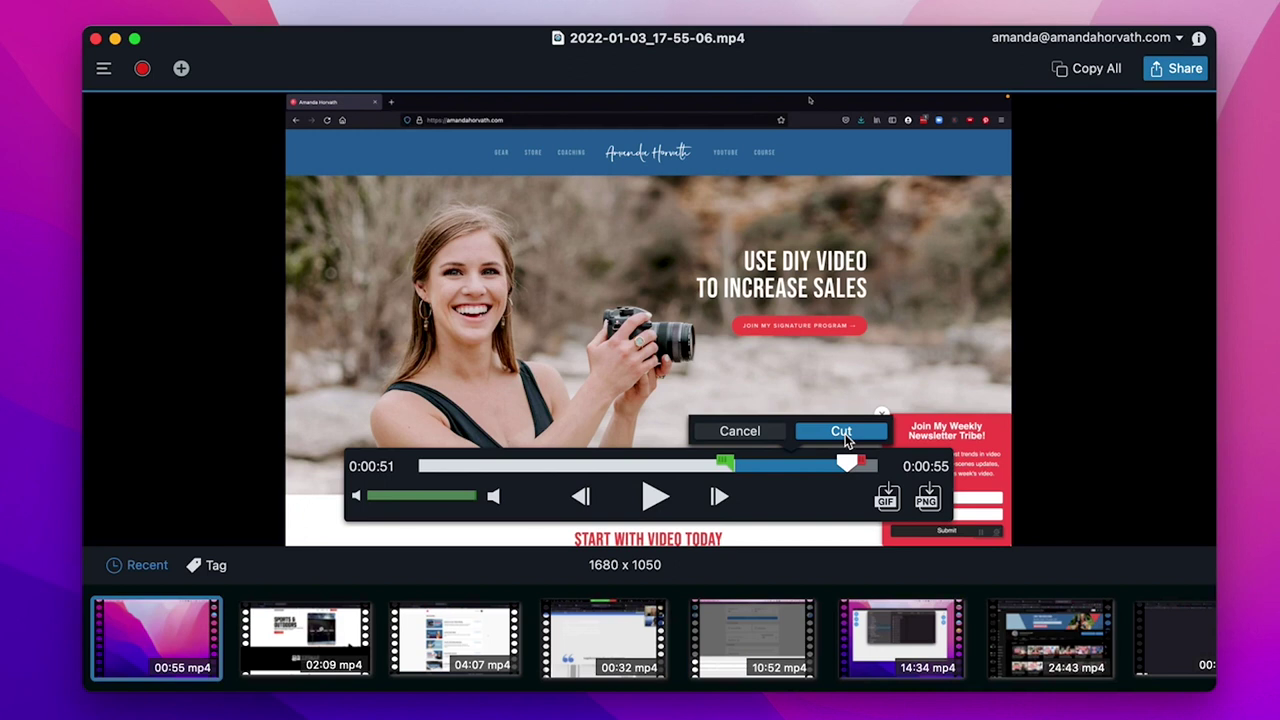
pyautogui.click(727, 438)
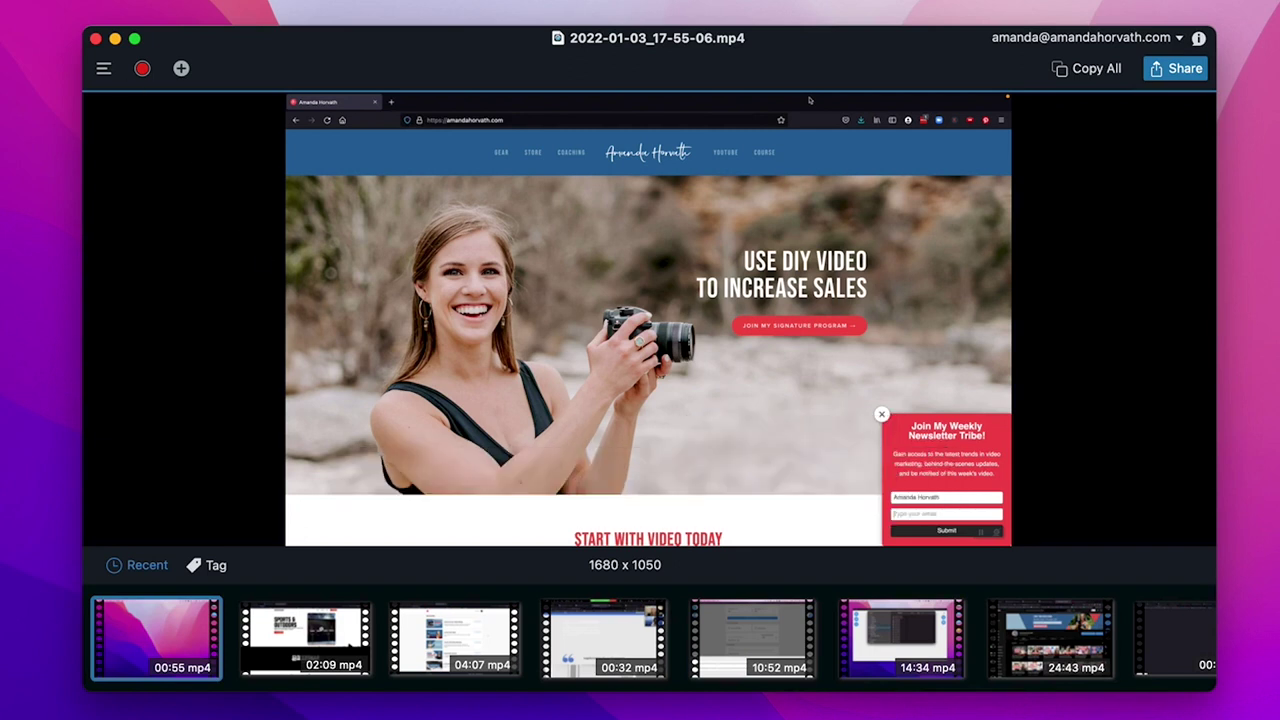
pyautogui.click(86, 7)
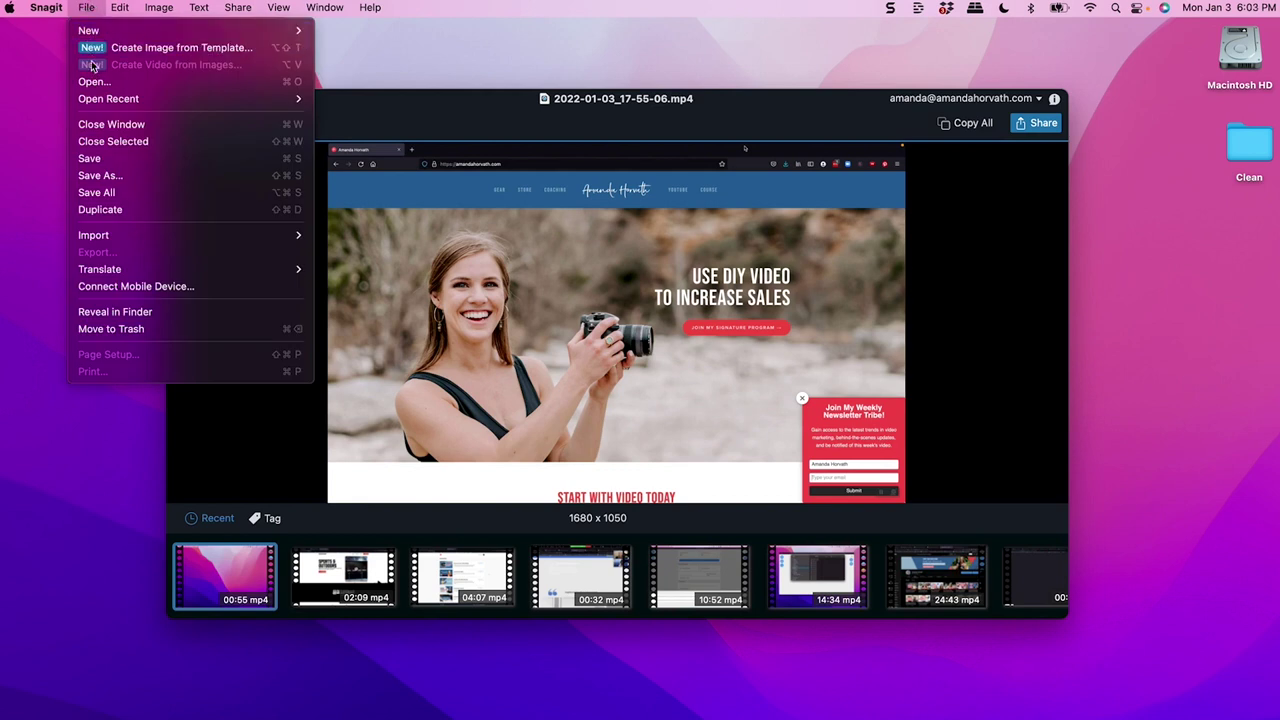
# Step: Save a copy of the clip as MP4 in the Downloads folder
pyautogui.click(88, 176)
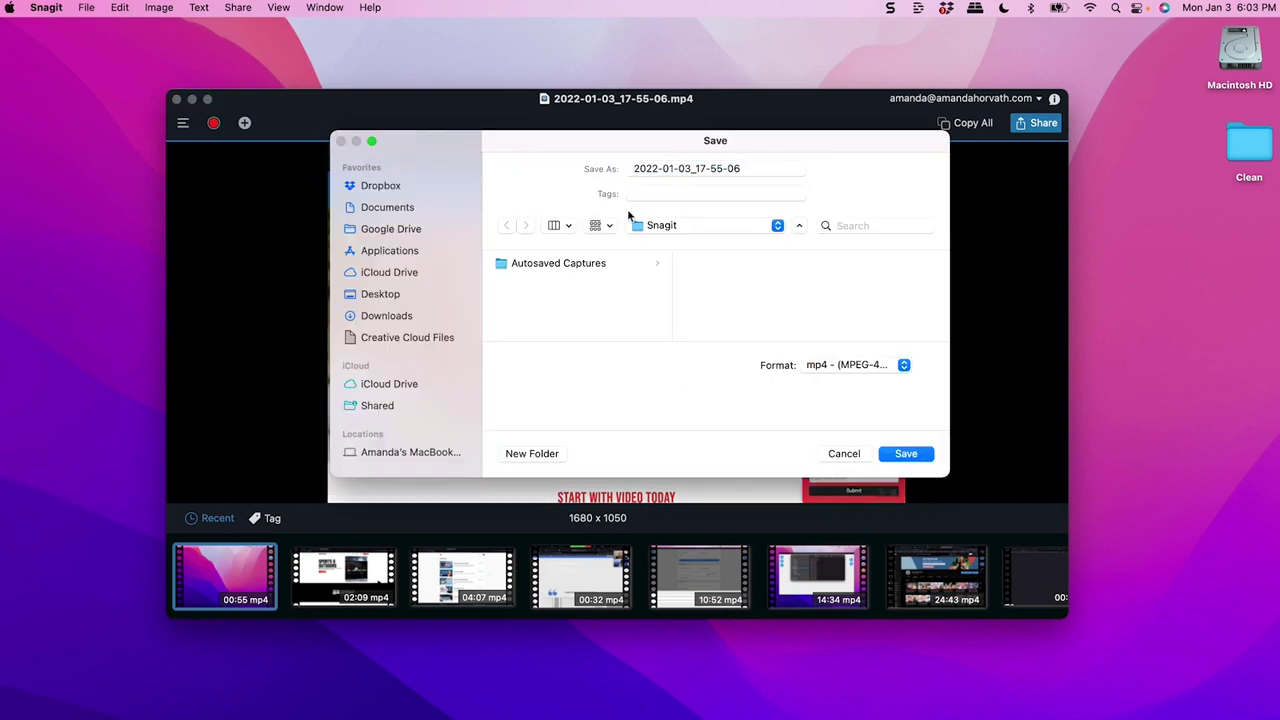
pyautogui.click(399, 320)
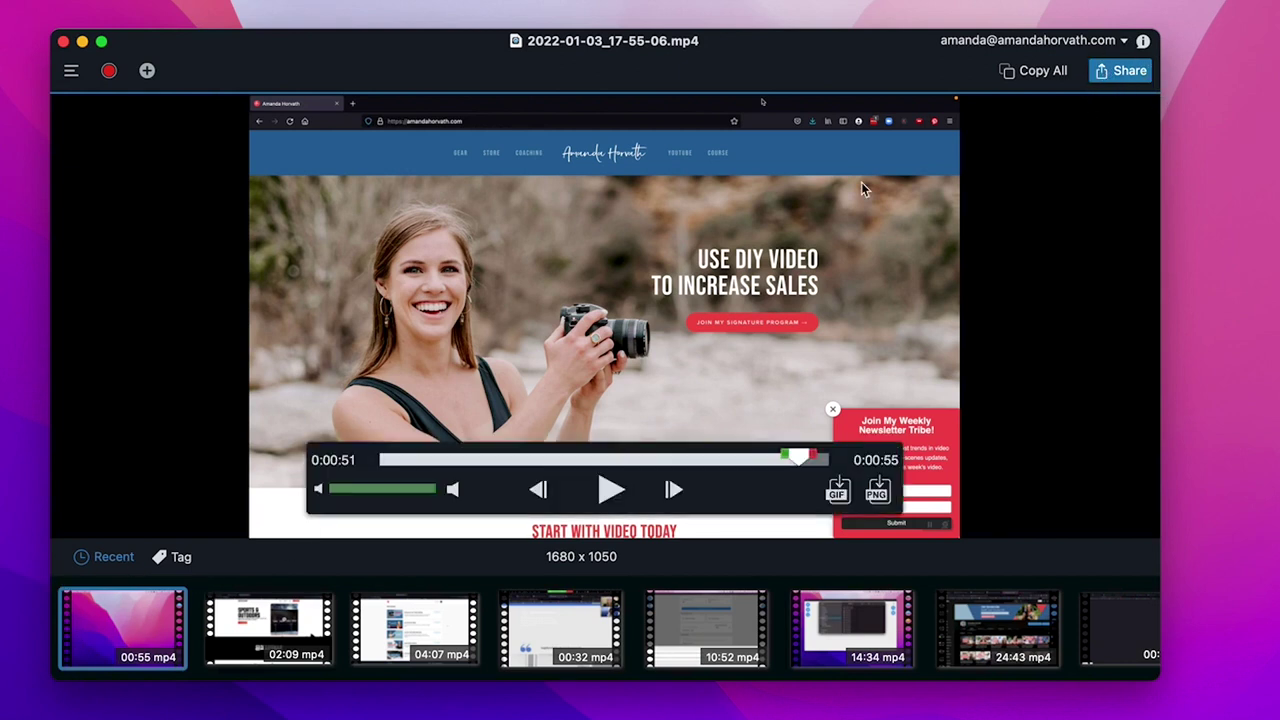
# Step: Share the recording to Dropbox from the editor's Share menu
pyautogui.click(1107, 76)
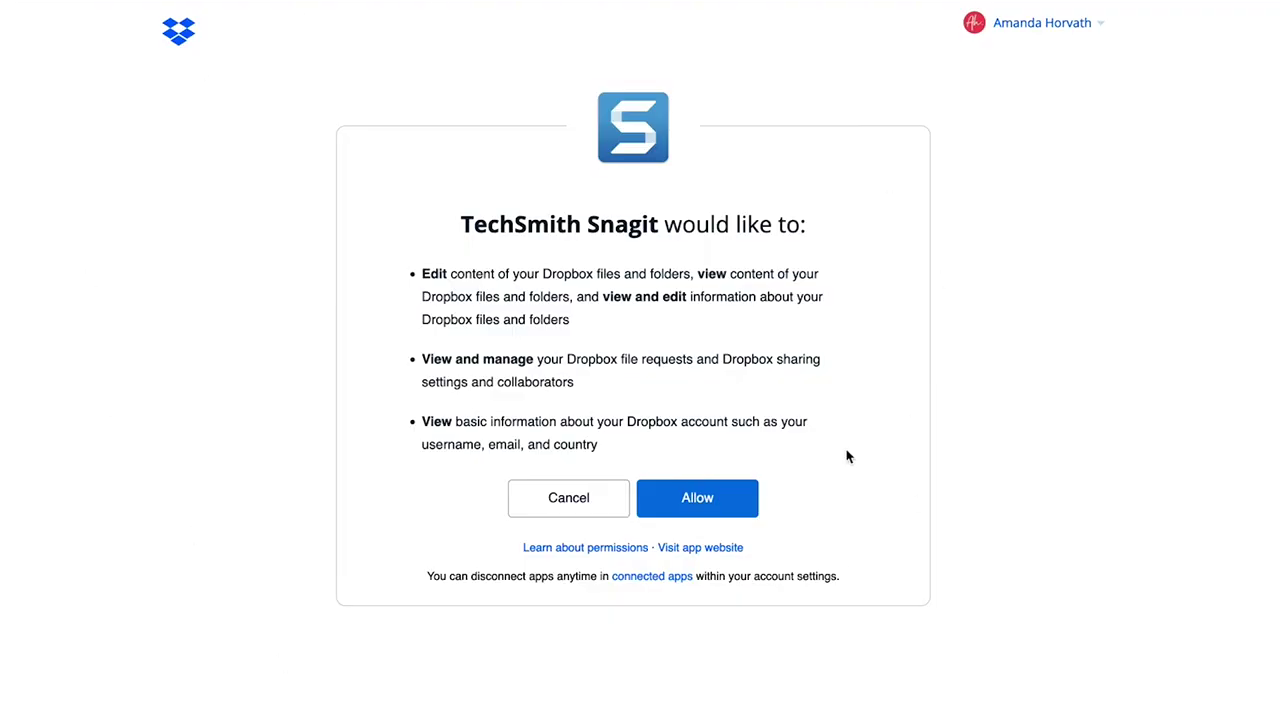
# Step: Allow Snagit's Dropbox access and open the returned link in Snagit
pyautogui.click(719, 512)
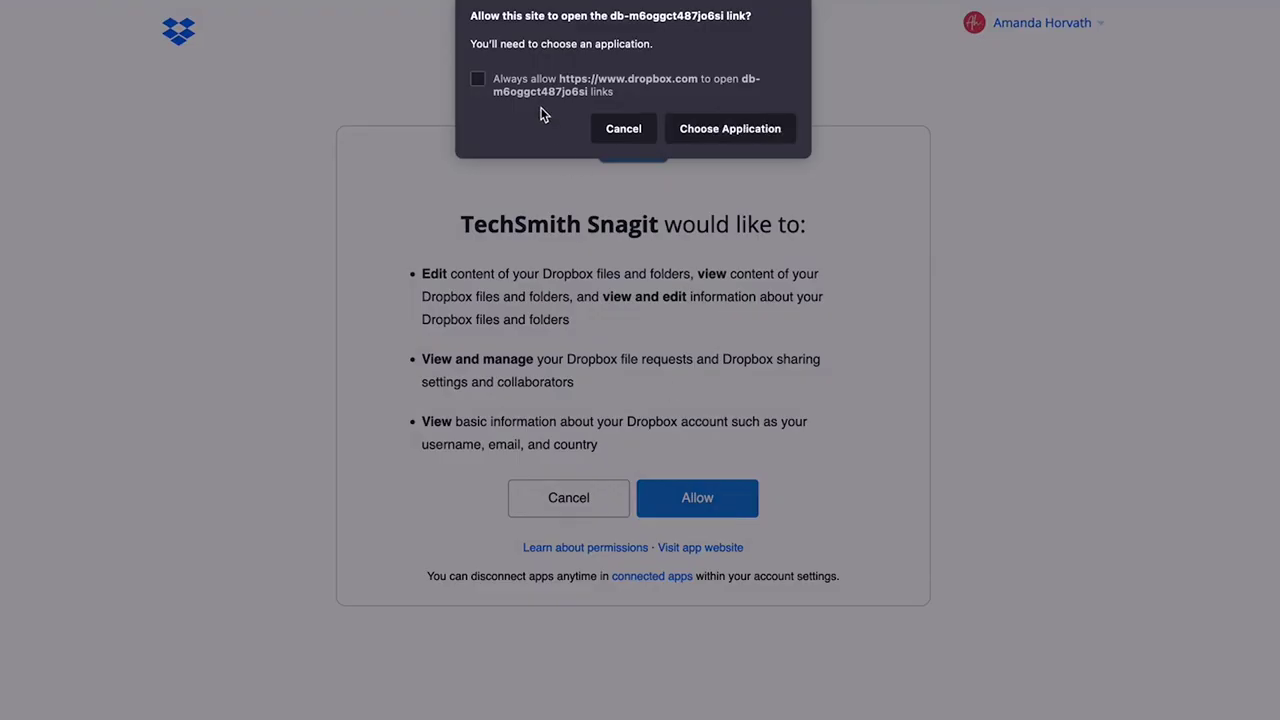
pyautogui.click(713, 131)
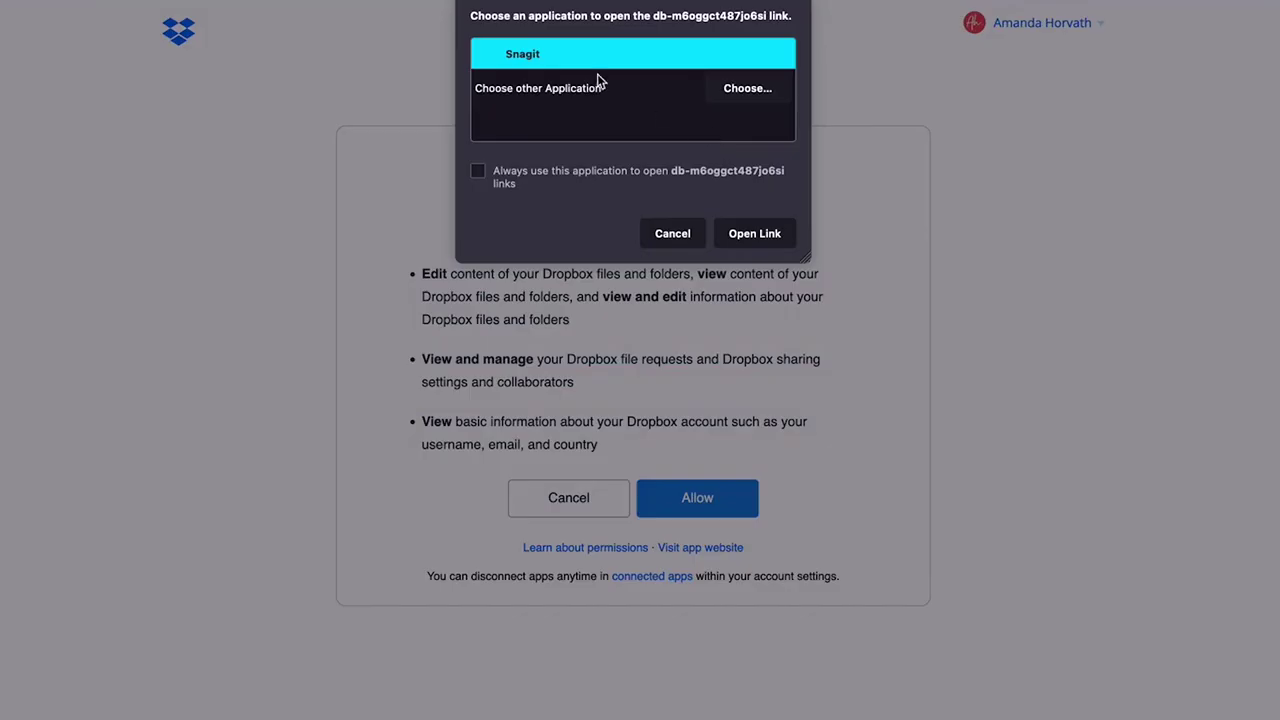
pyautogui.click(755, 233)
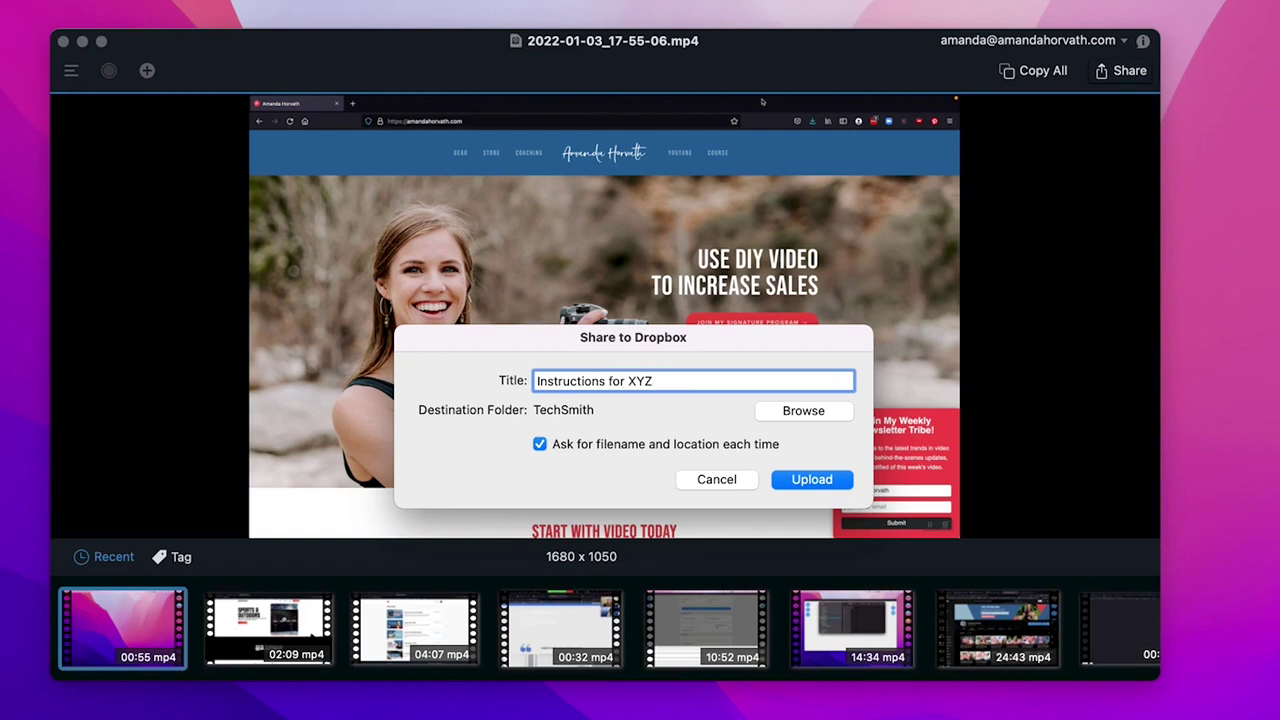
# Step: Pick a Dropbox folder and upload the video titled 'Instructions for XYZ Project'
pyautogui.click(791, 414)
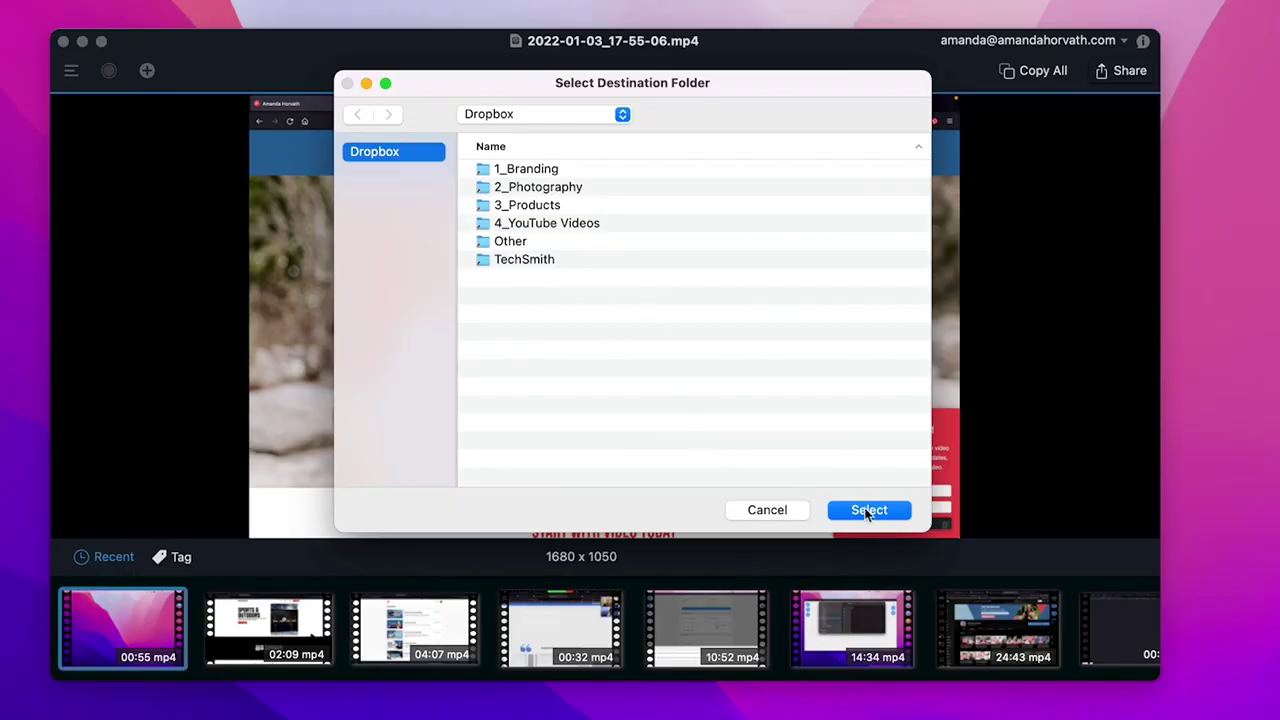
pyautogui.click(866, 509)
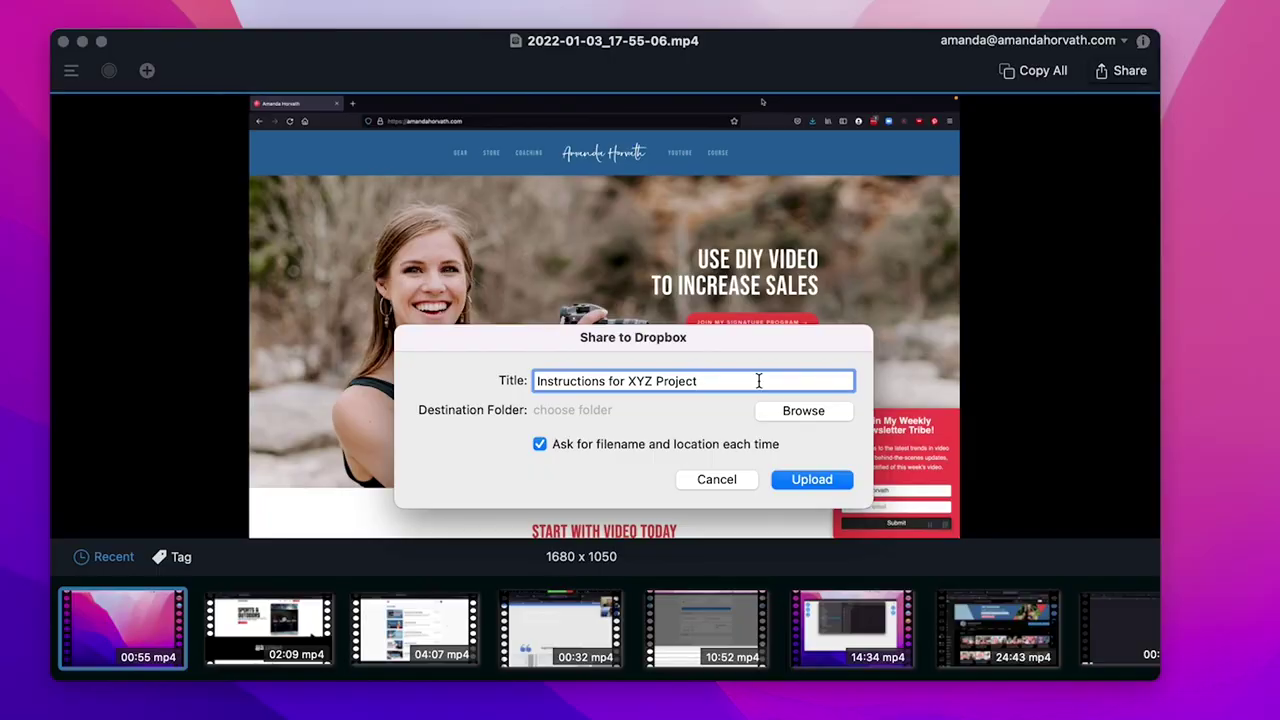
pyautogui.click(829, 478)
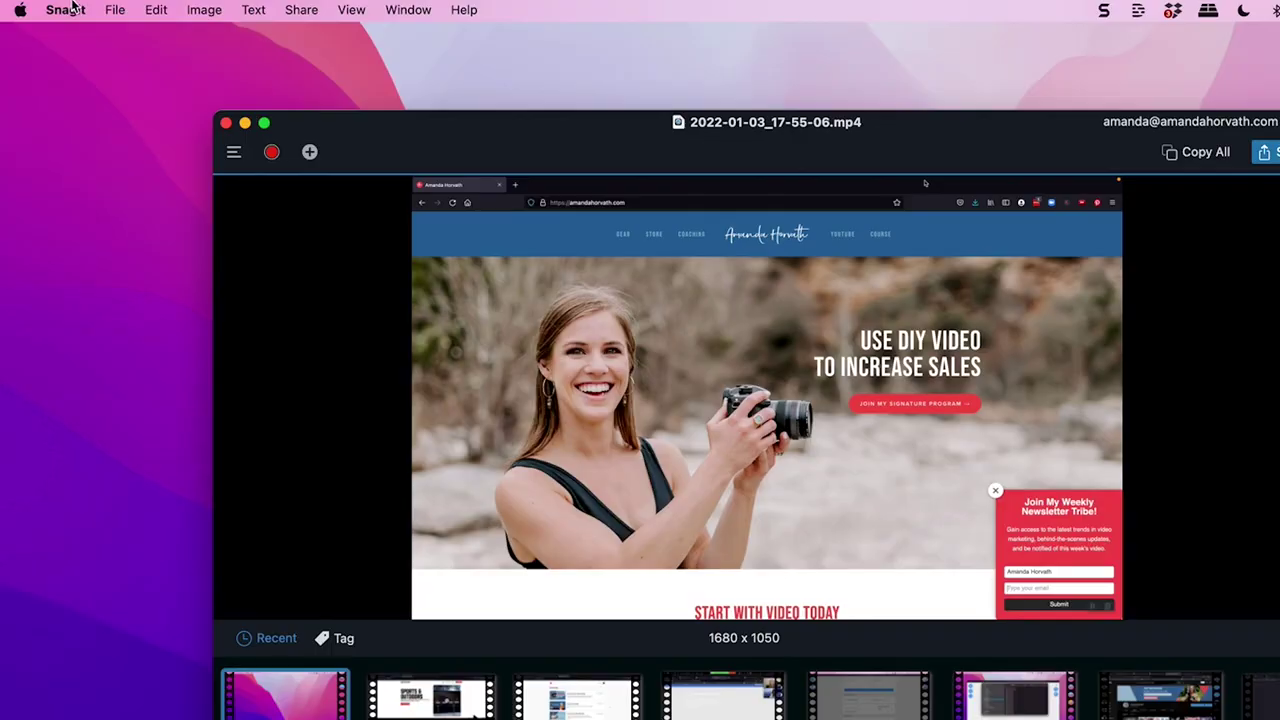
pyautogui.click(66, 9)
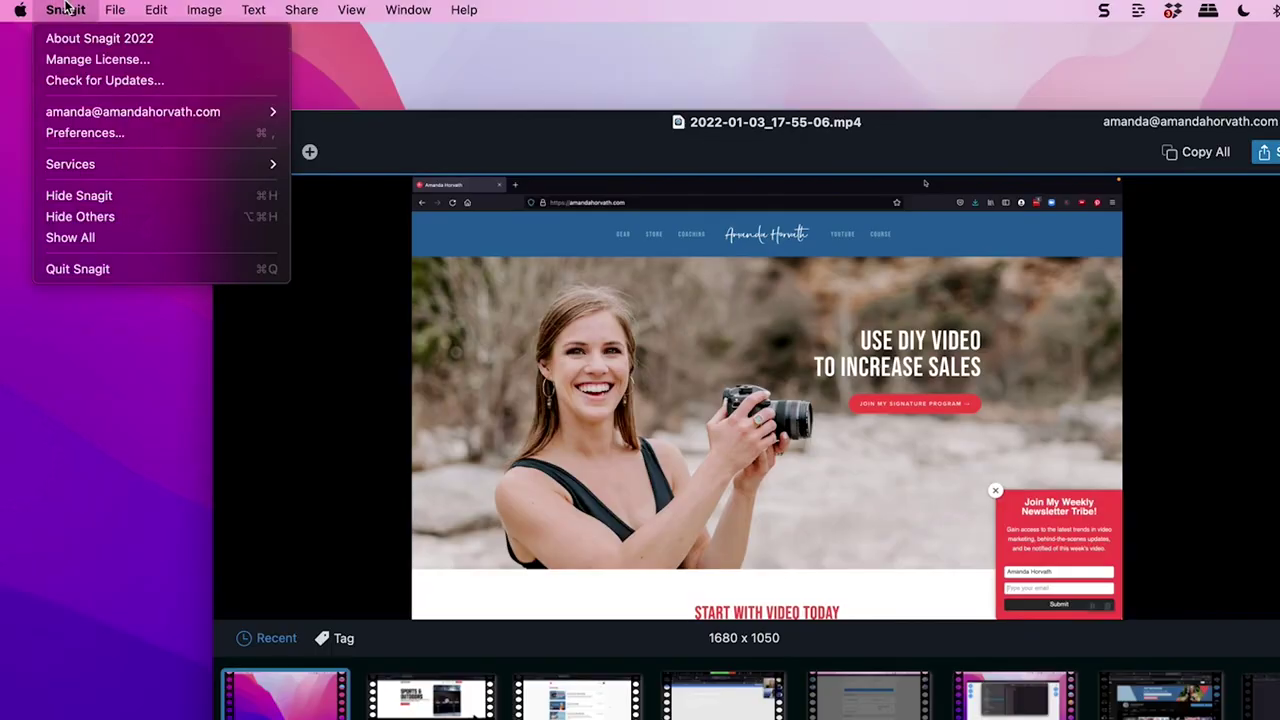
pyautogui.click(79, 132)
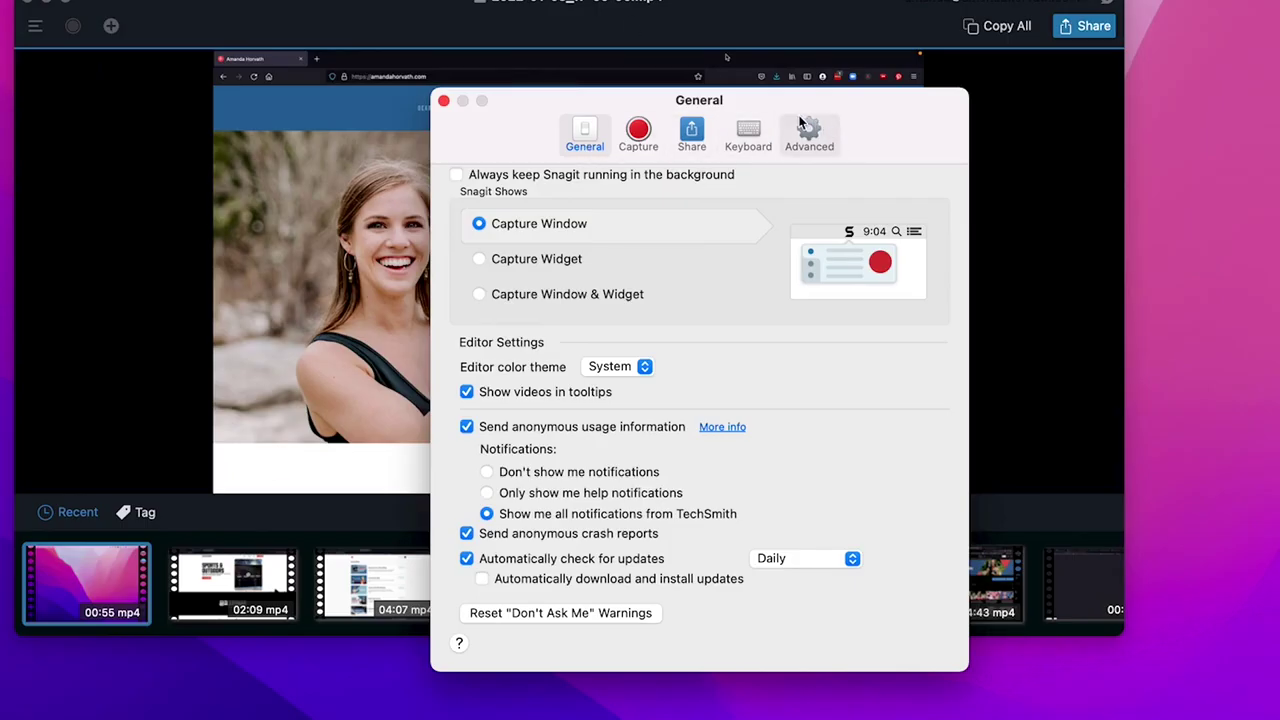
pyautogui.click(818, 140)
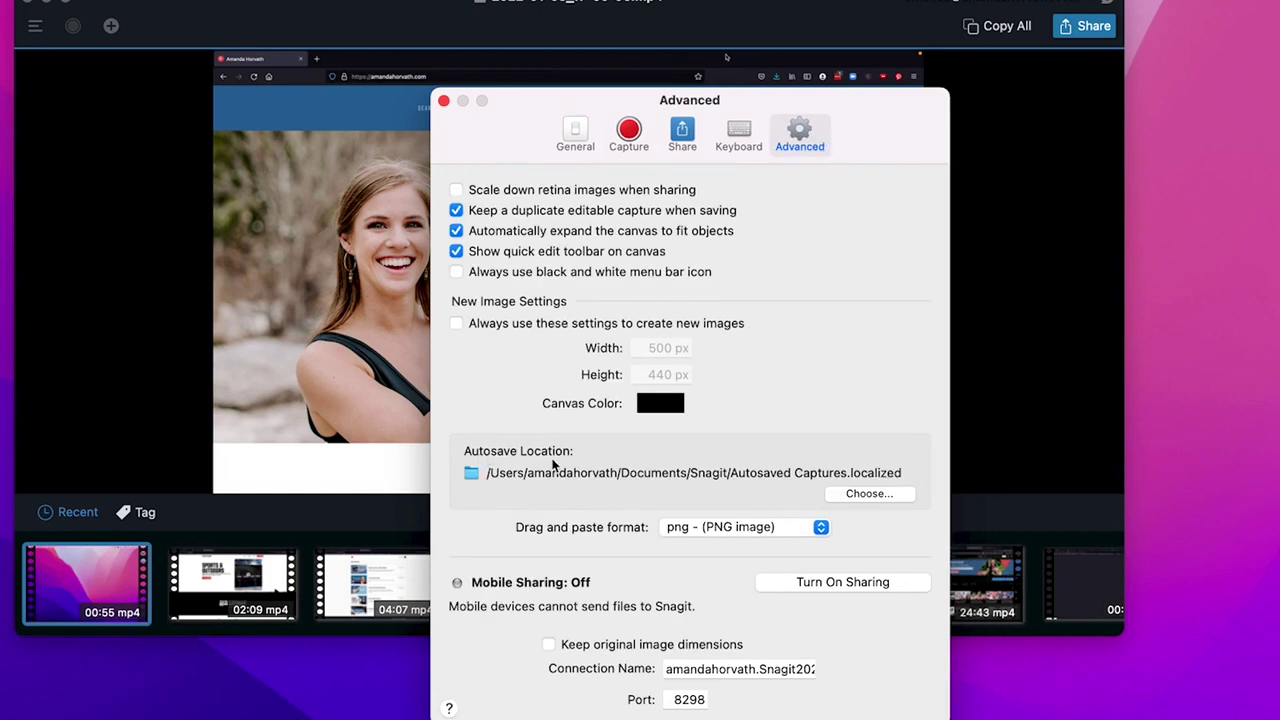
pyautogui.click(893, 500)
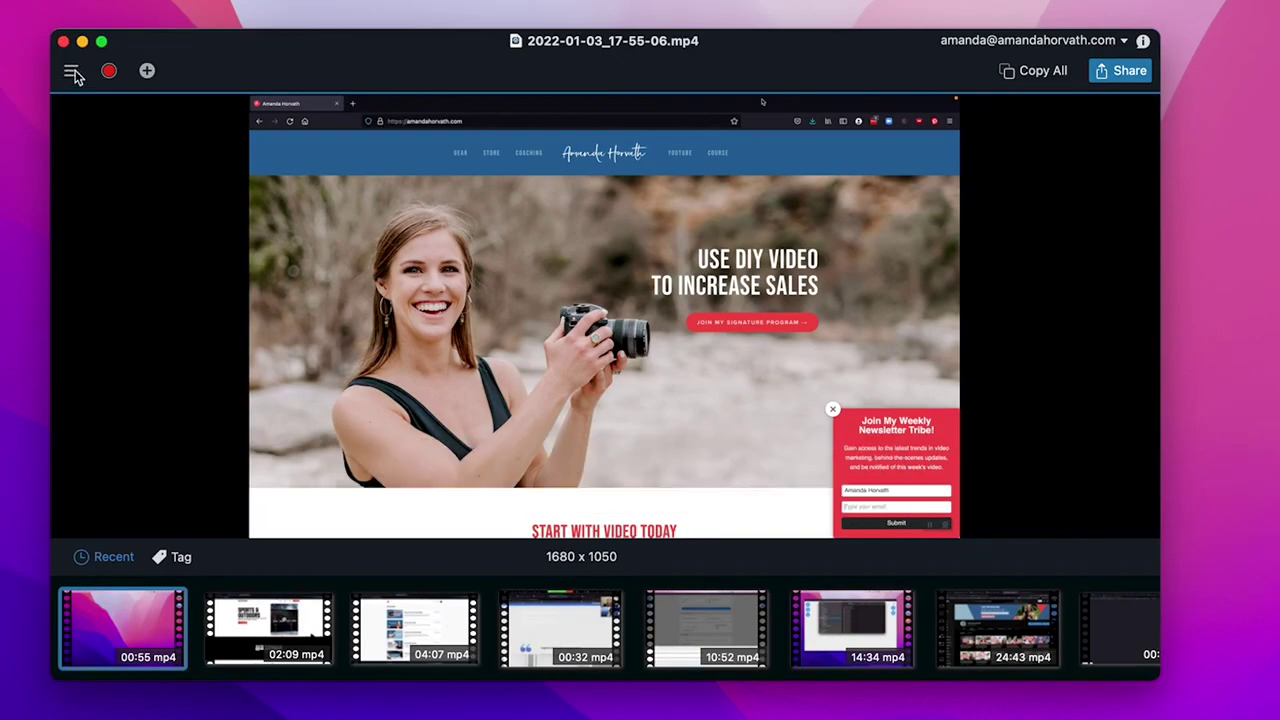
# Step: Open the Library, filter it to Videos only, and expand the Tags list
pyautogui.click(72, 73)
pyautogui.click(131, 157)
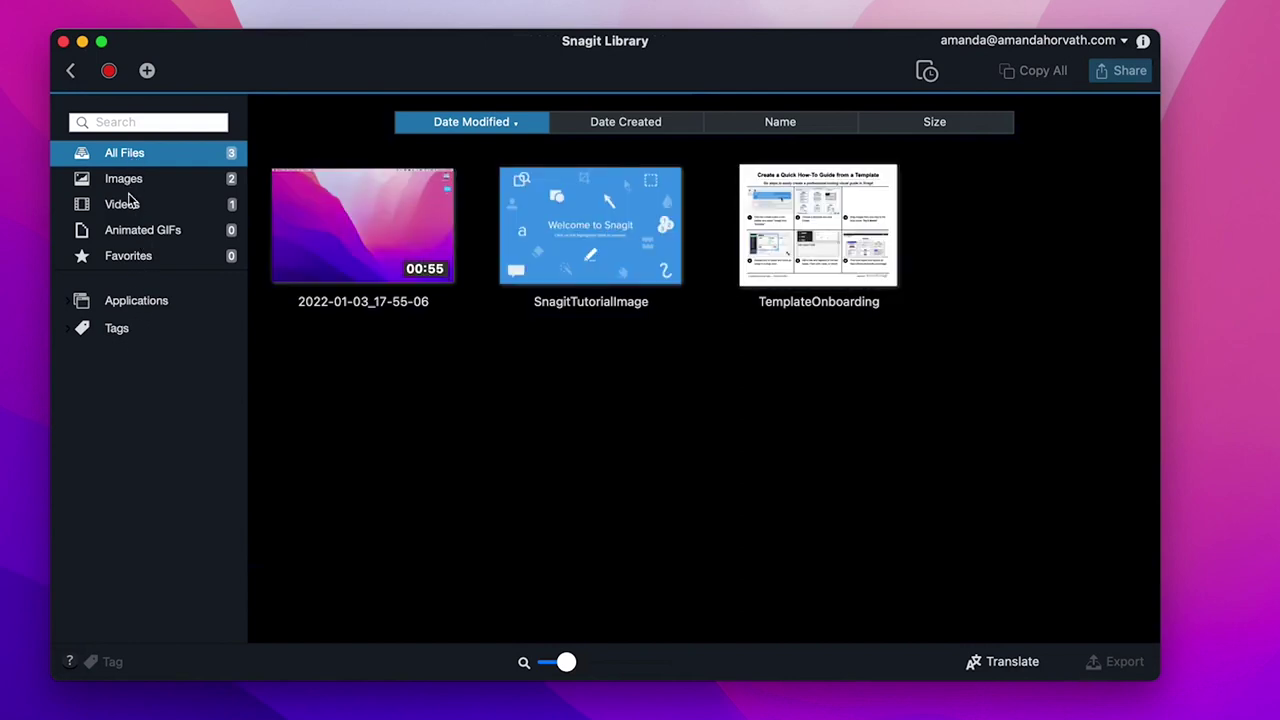
pyautogui.click(125, 184)
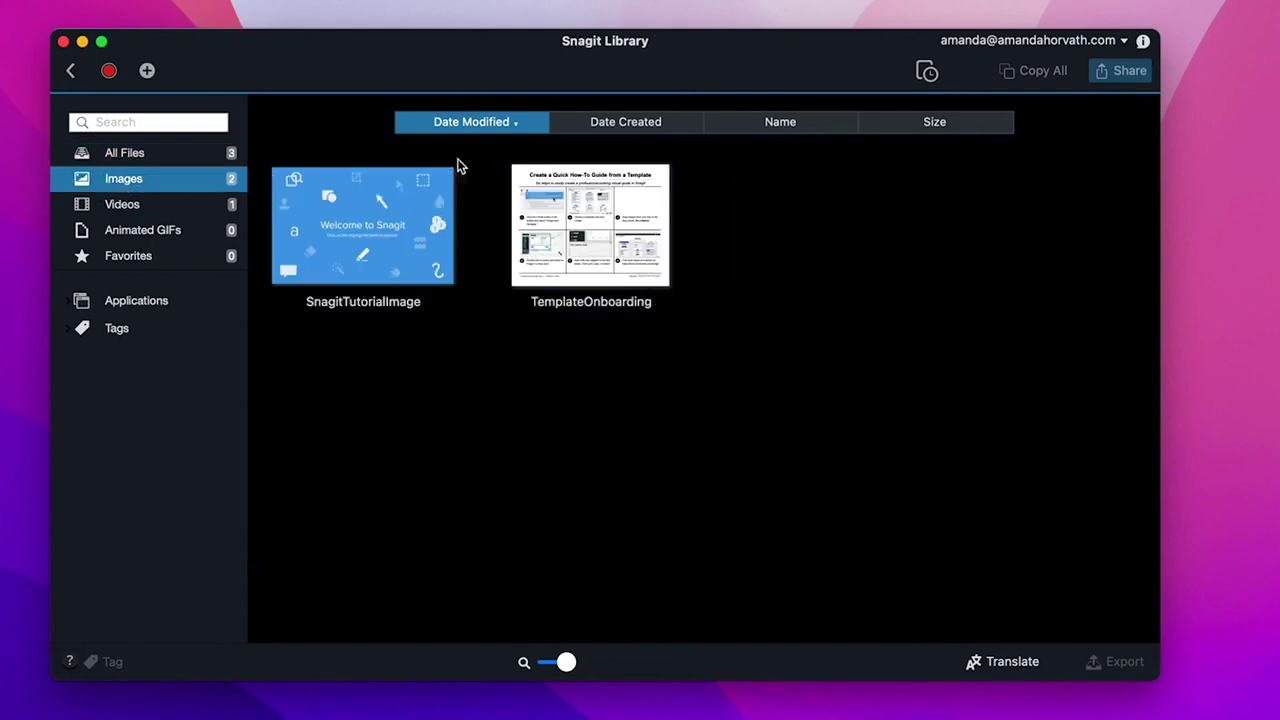
pyautogui.click(140, 153)
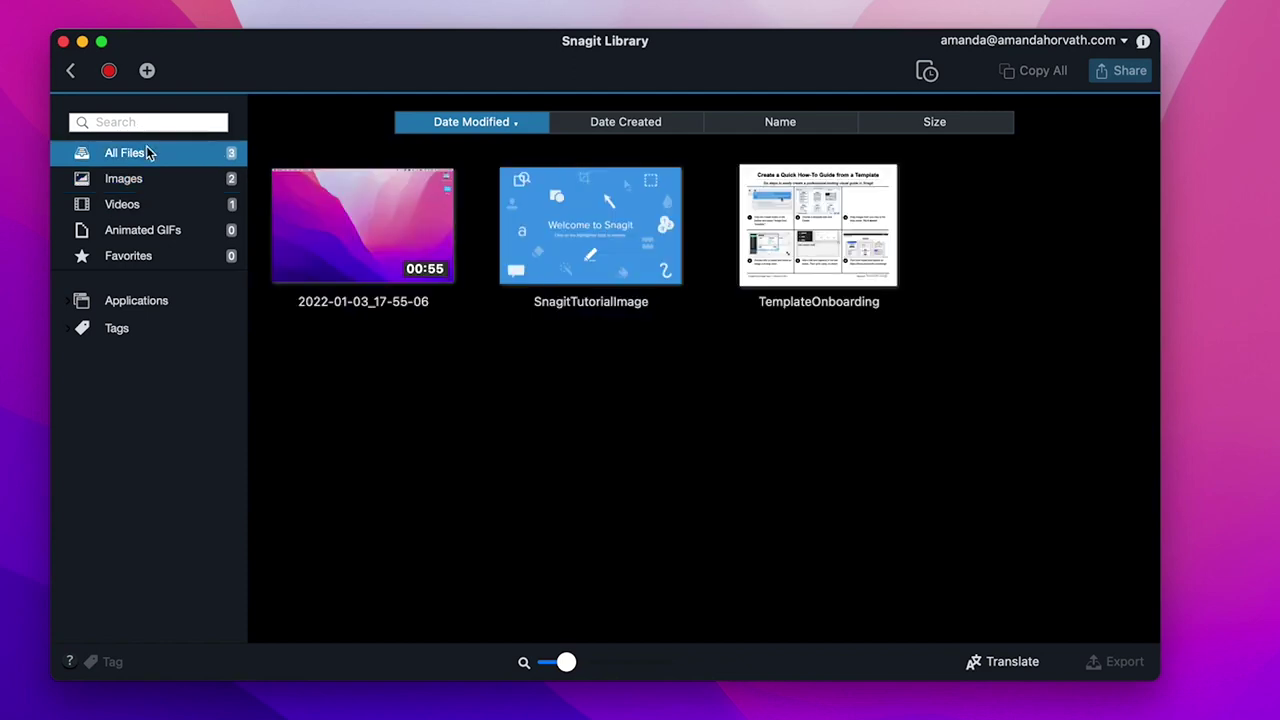
pyautogui.click(130, 205)
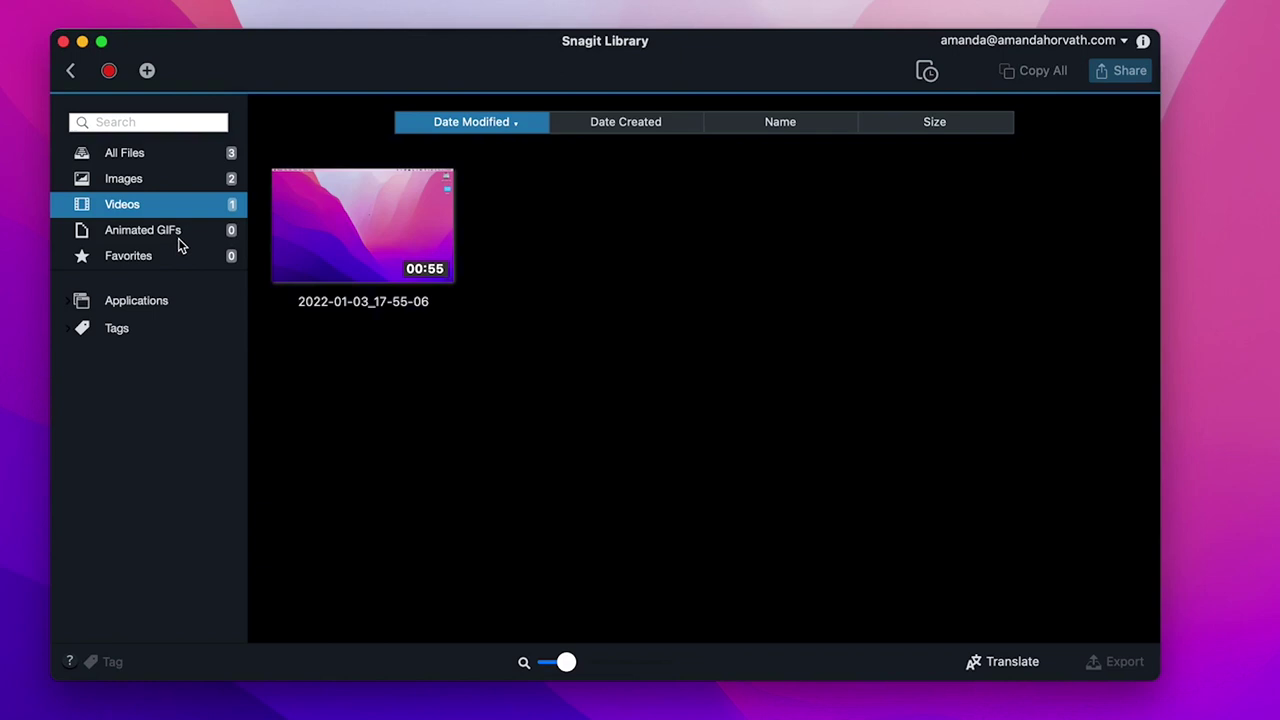
pyautogui.click(116, 332)
# Step: Open the tag popup for the recorded video in the Library
pyautogui.click(91, 664)
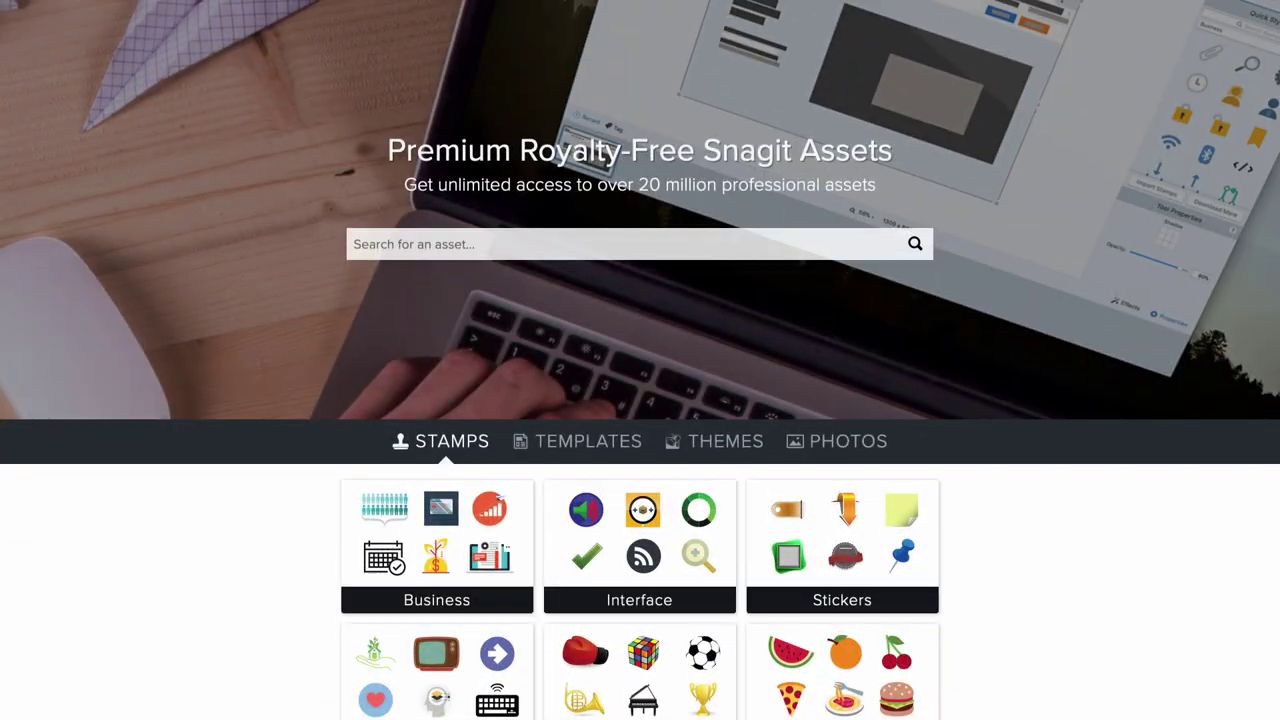
# Step: Scroll through the stamps and open the Business stamp collection
pyautogui.scroll(-5, 640, 360)
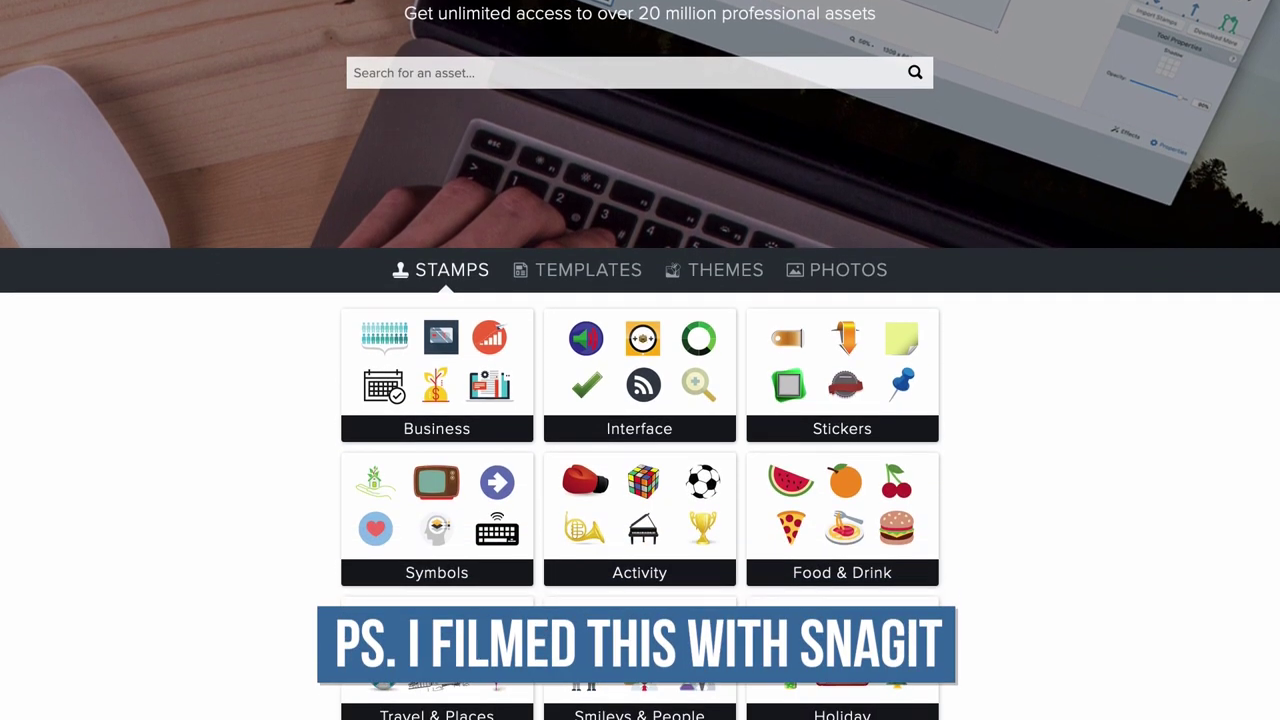
pyautogui.scroll(-2, 640, 400)
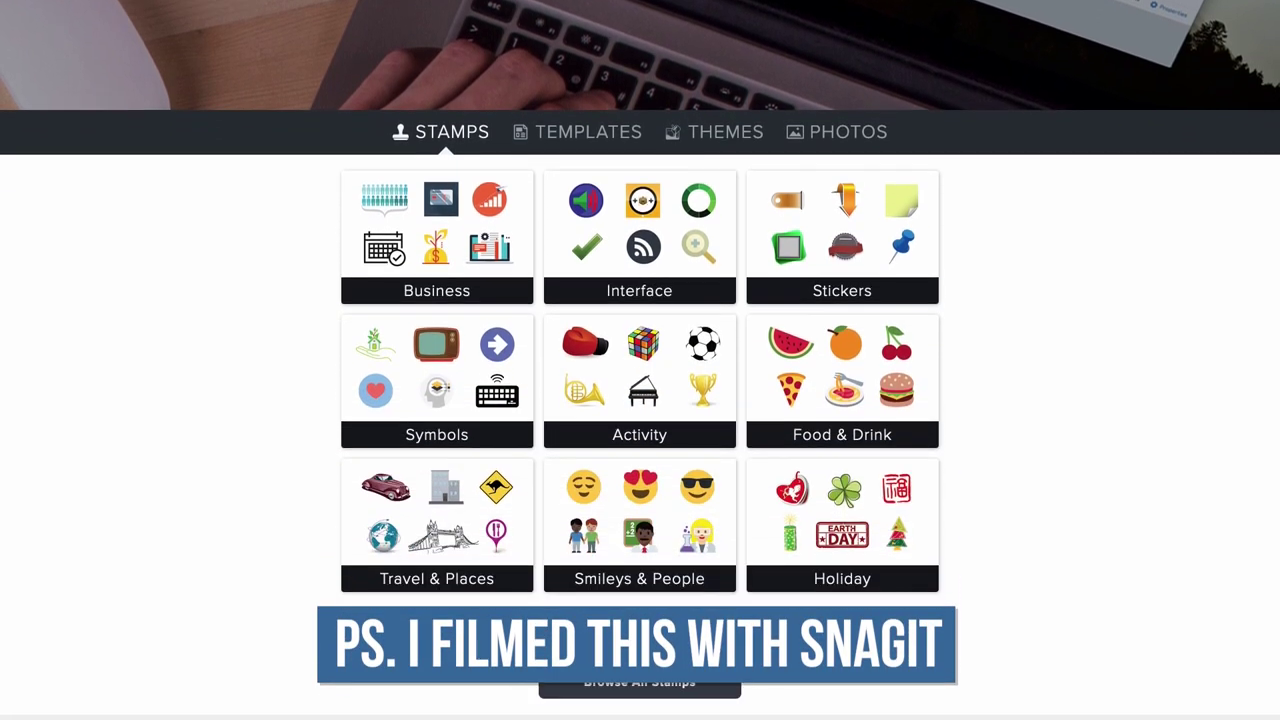
pyautogui.click(447, 228)
pyautogui.scroll(-2, 474, 300)
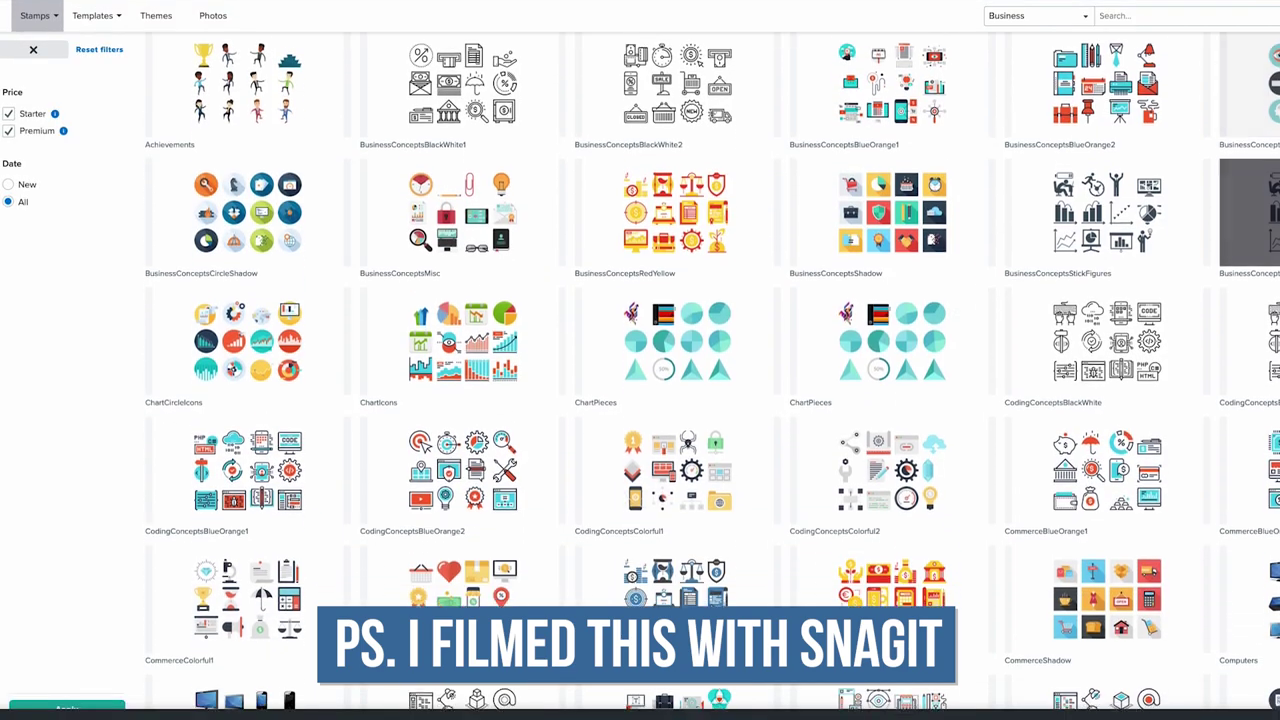
# Step: Switch to Photos and scroll through the stock photo results
pyautogui.click(212, 15)
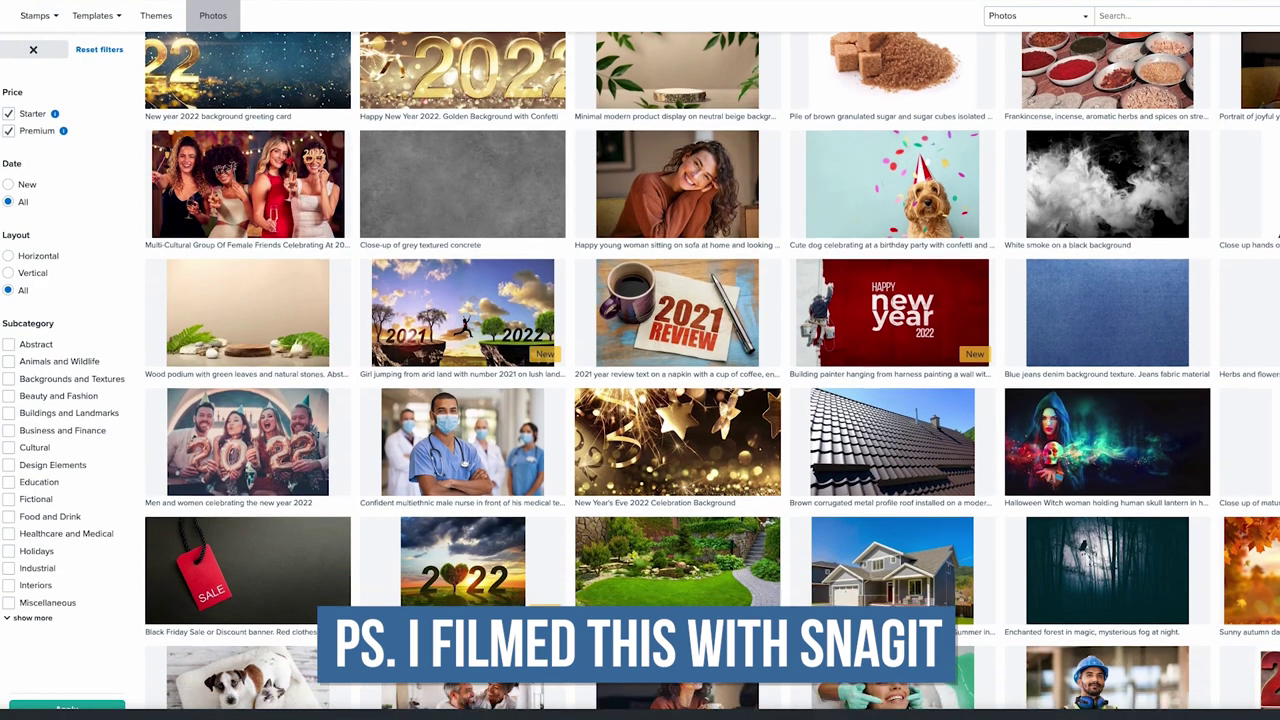
pyautogui.scroll(-2, 640, 400)
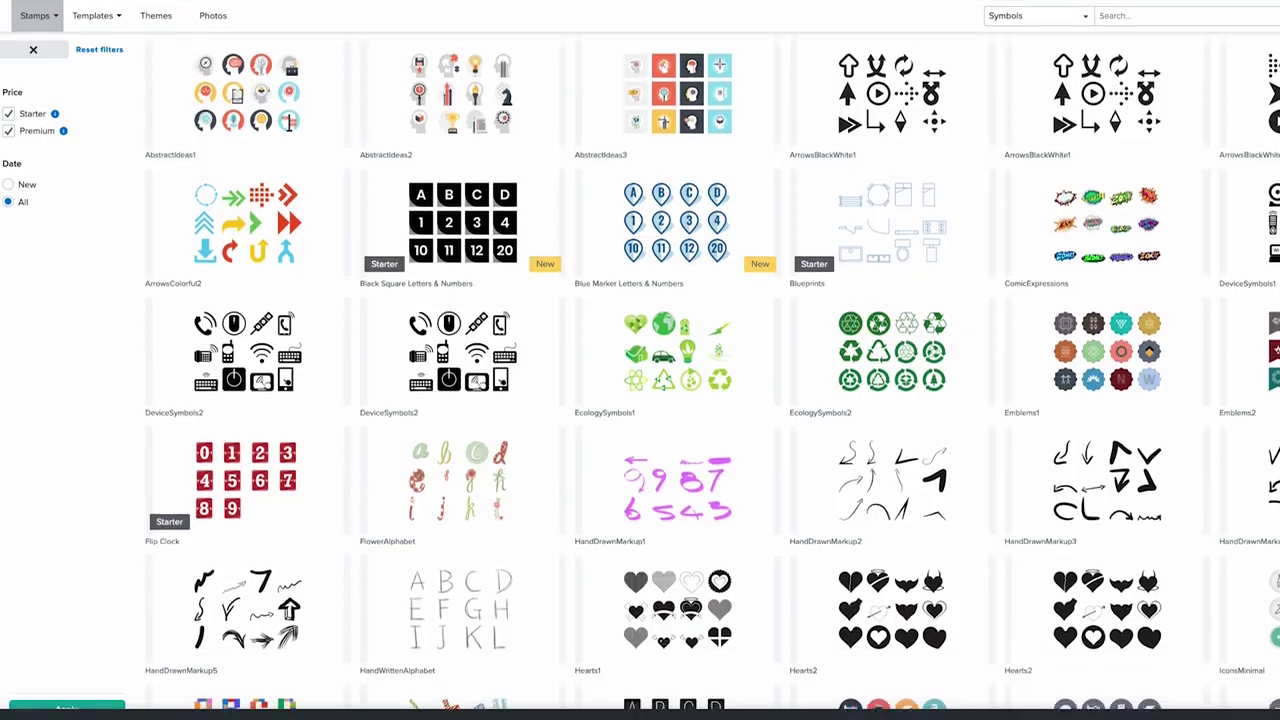
pyautogui.scroll(-2, 640, 400)
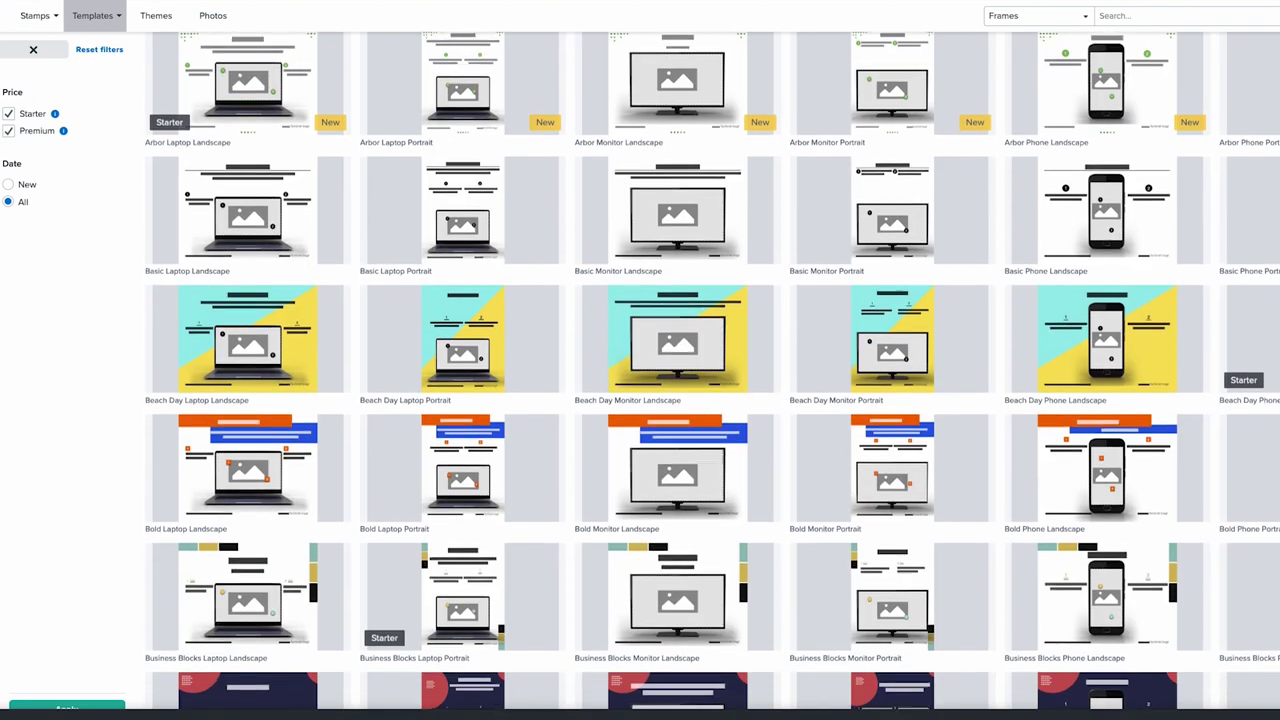
pyautogui.scroll(-5, 640, 400)
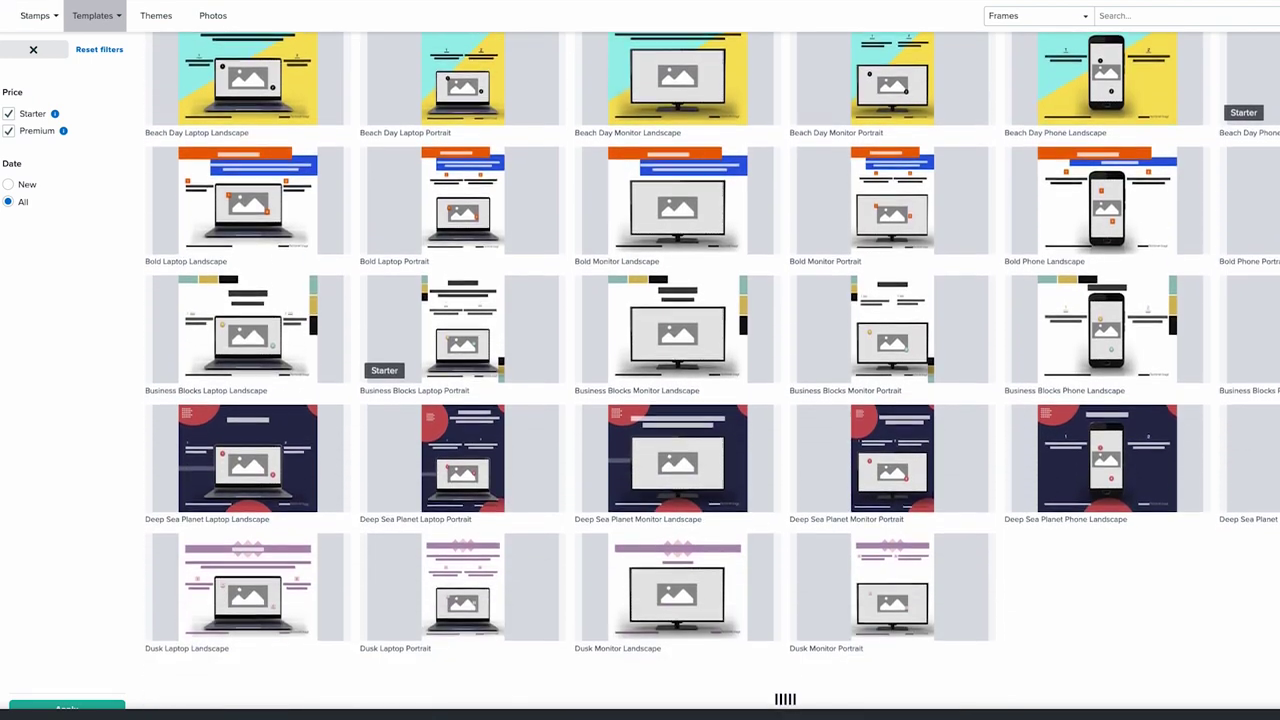
pyautogui.scroll(-2, 640, 400)
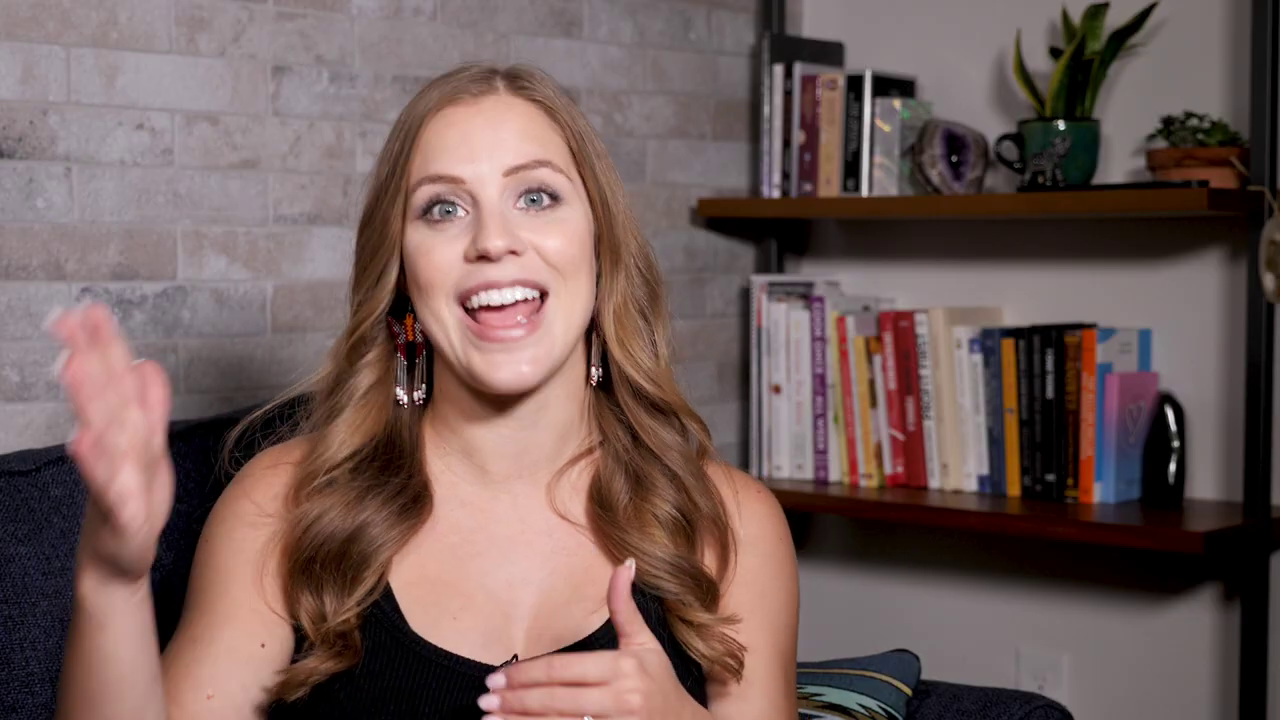